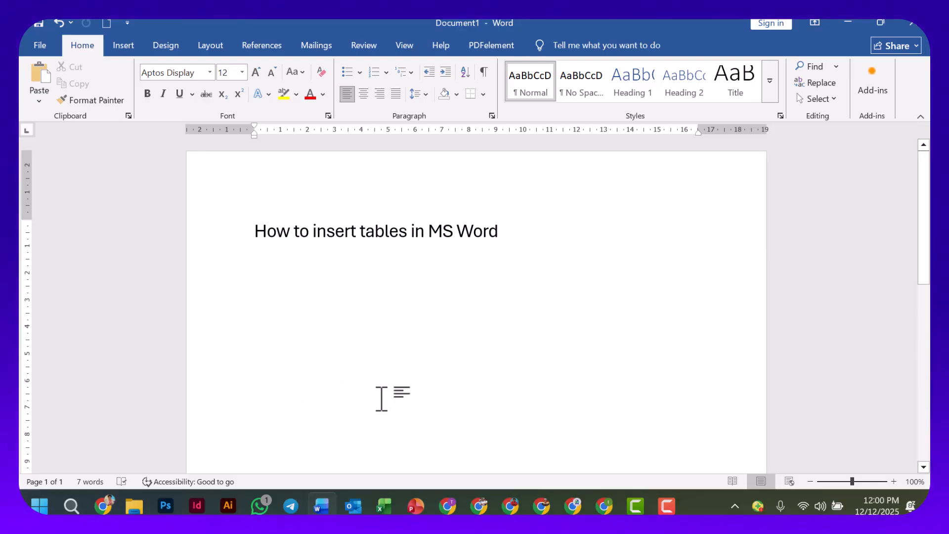
Insert a table of five columns and five rows below the heading, and undo the insertion.
{"action": "left_click", "coordinate": [127, 45]}
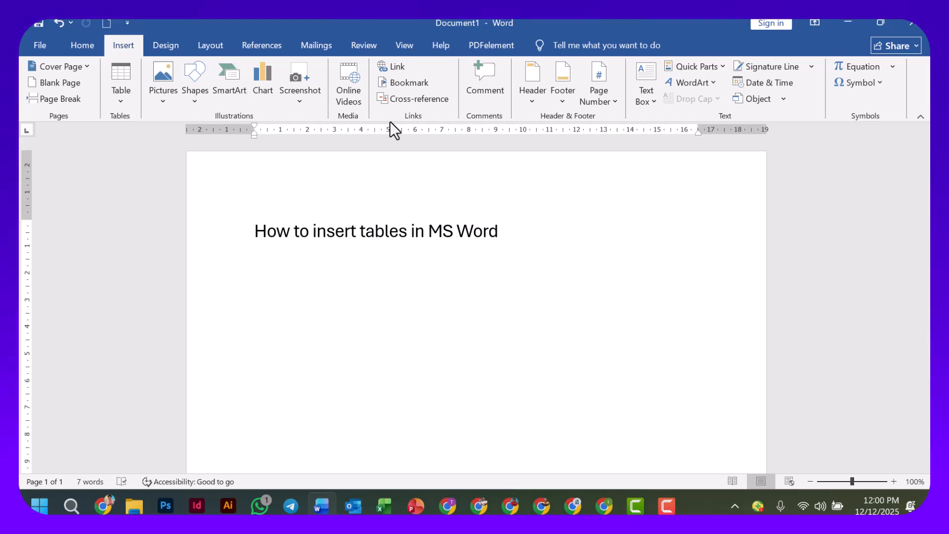
{"action": "left_click", "coordinate": [120, 101]}
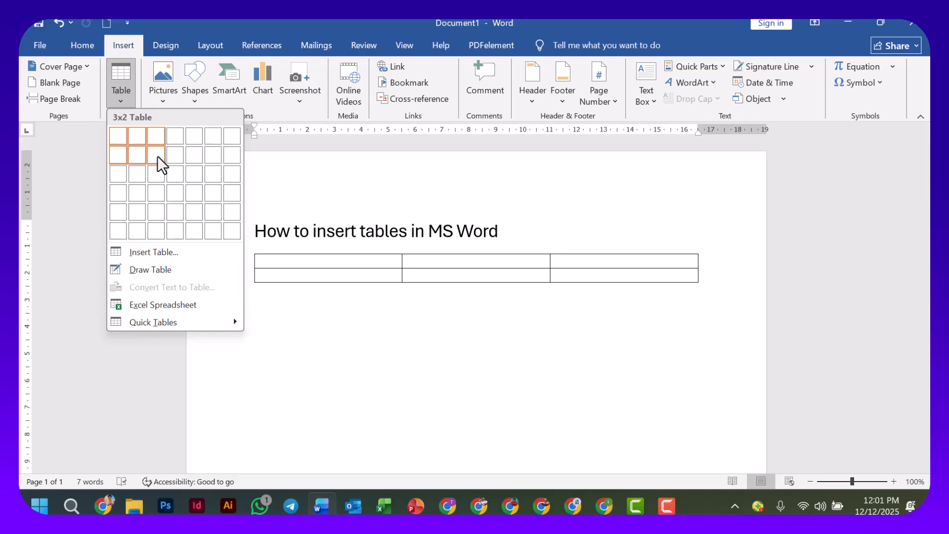
{"action": "left_click", "coordinate": [195, 211]}
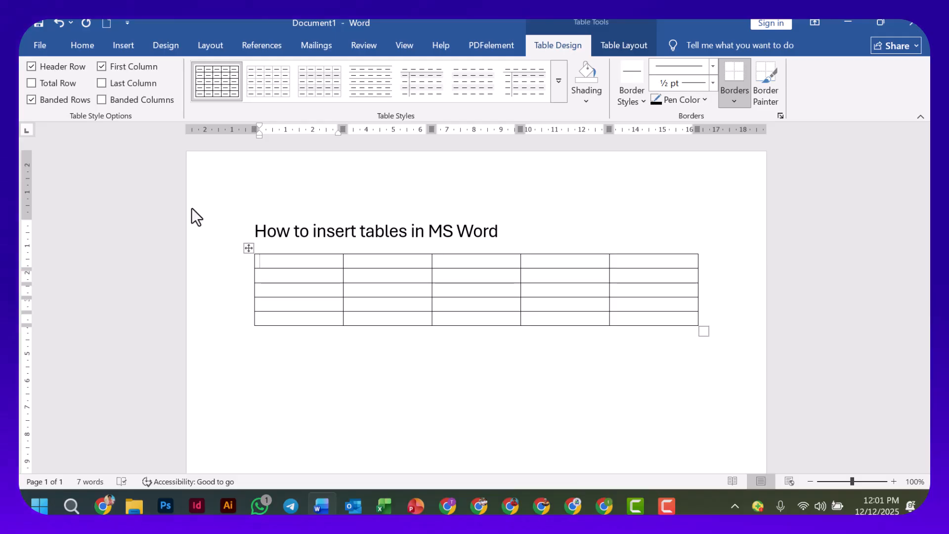
{"action": "key", "text": "ctrl+z"}
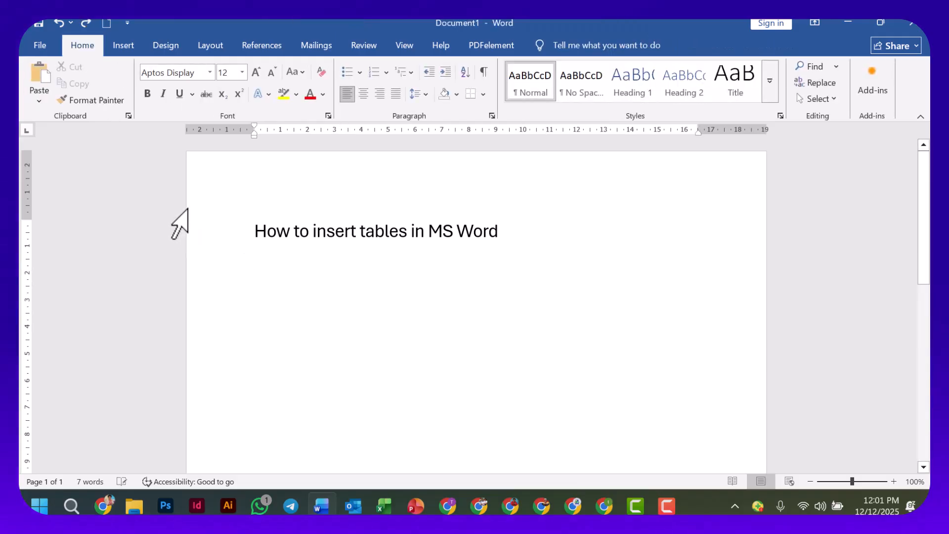
Insert a table with 10 columns and 8 rows by specifying its dimensions numerically, and undo the insertion.
{"action": "left_click", "coordinate": [128, 44]}
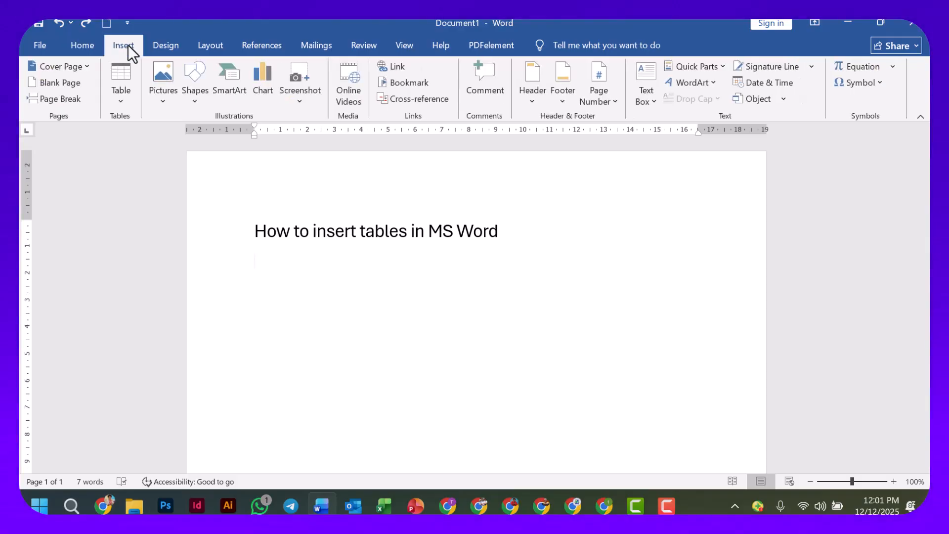
{"action": "left_click", "coordinate": [122, 102]}
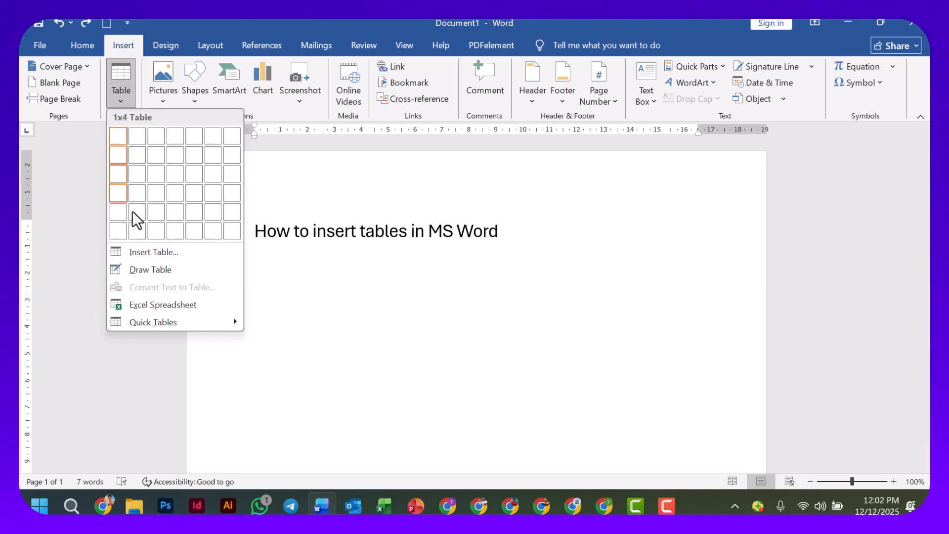
{"action": "left_click", "coordinate": [155, 253]}
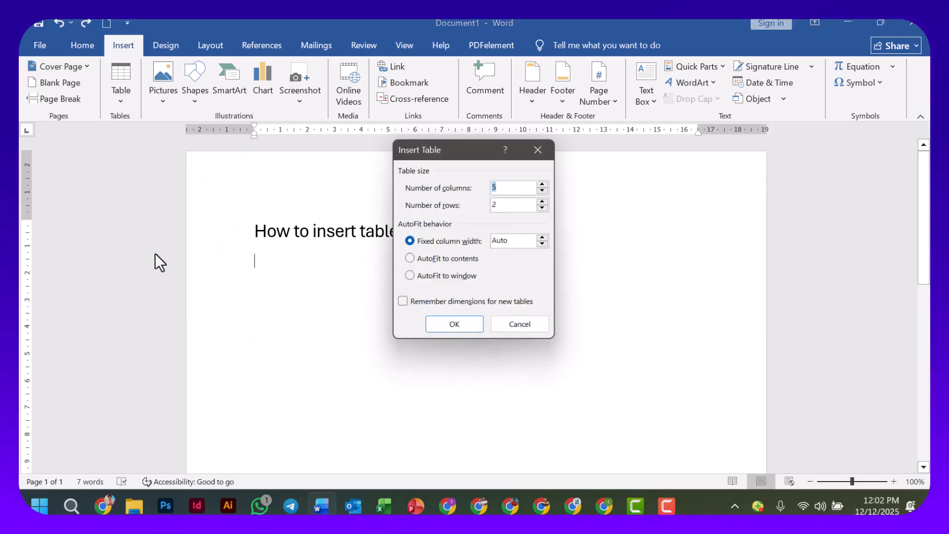
{"action": "left_click_drag", "start_coordinate": [472, 147], "coordinate": [493, 190]}
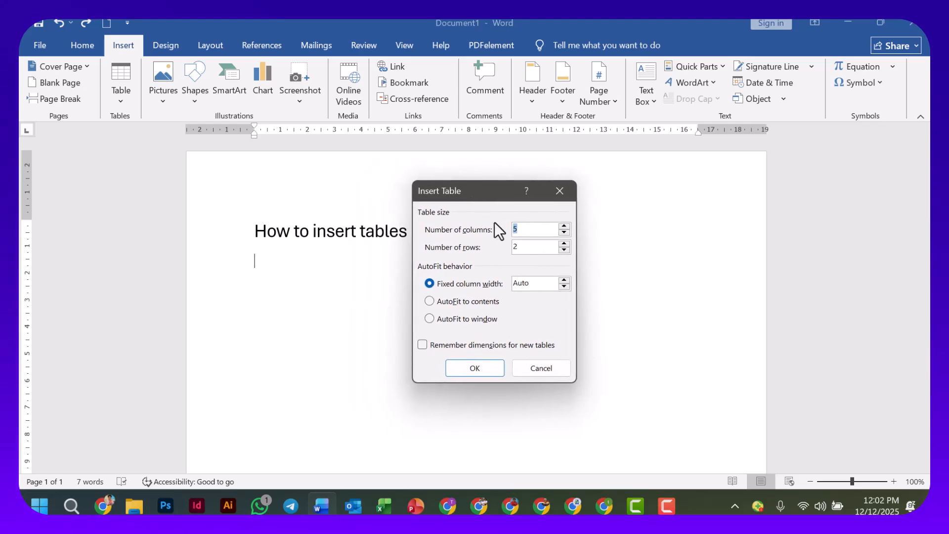
{"action": "left_click", "coordinate": [522, 232]}
{"action": "left_click_drag", "start_coordinate": [517, 228], "coordinate": [511, 230]}
{"action": "type", "text": "10"}
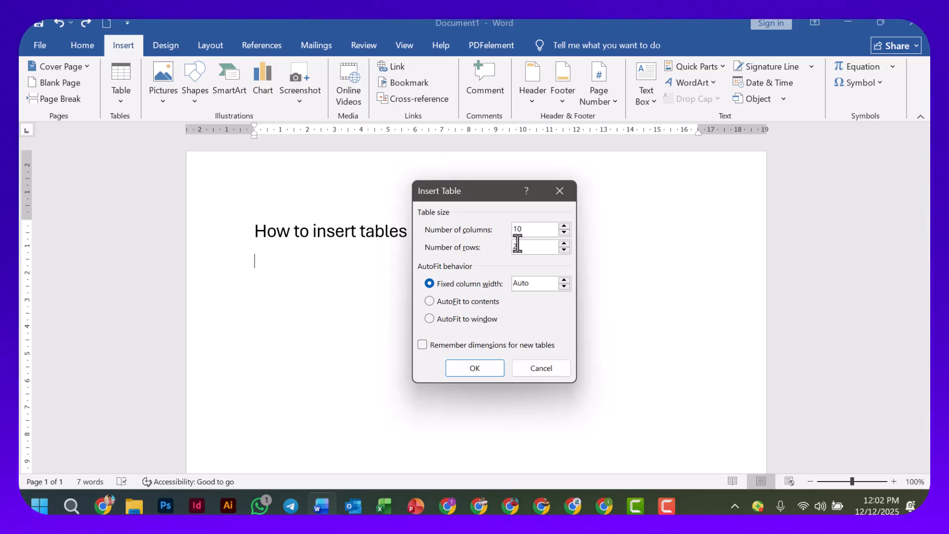
{"action": "left_click", "coordinate": [520, 246]}
{"action": "left_click_drag", "start_coordinate": [519, 245], "coordinate": [510, 243]}
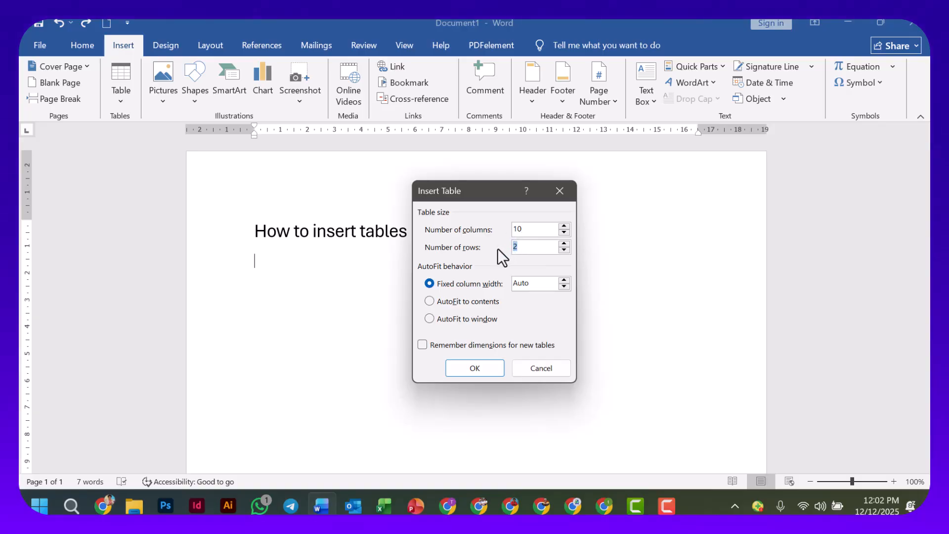
{"action": "type", "text": "8"}
{"action": "left_click", "coordinate": [489, 366]}
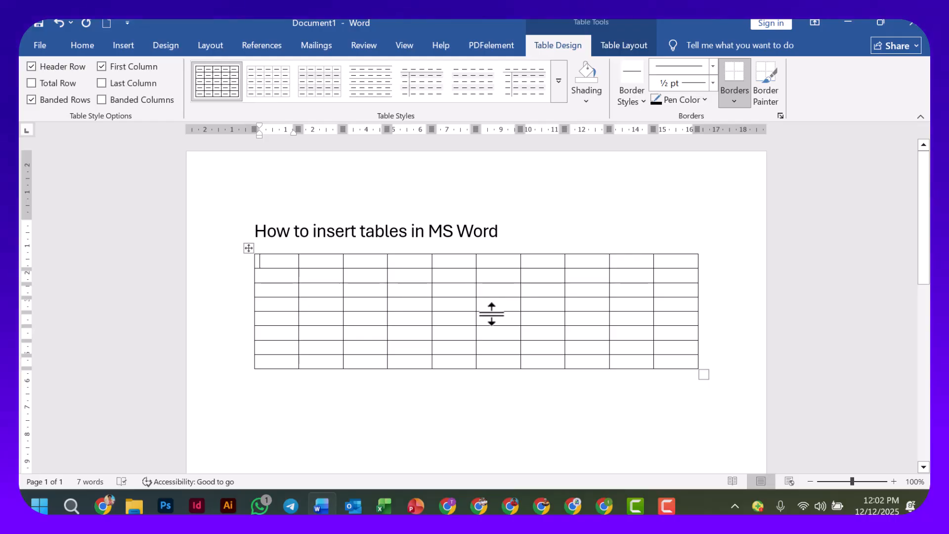
{"action": "key", "text": "ctrl+z"}
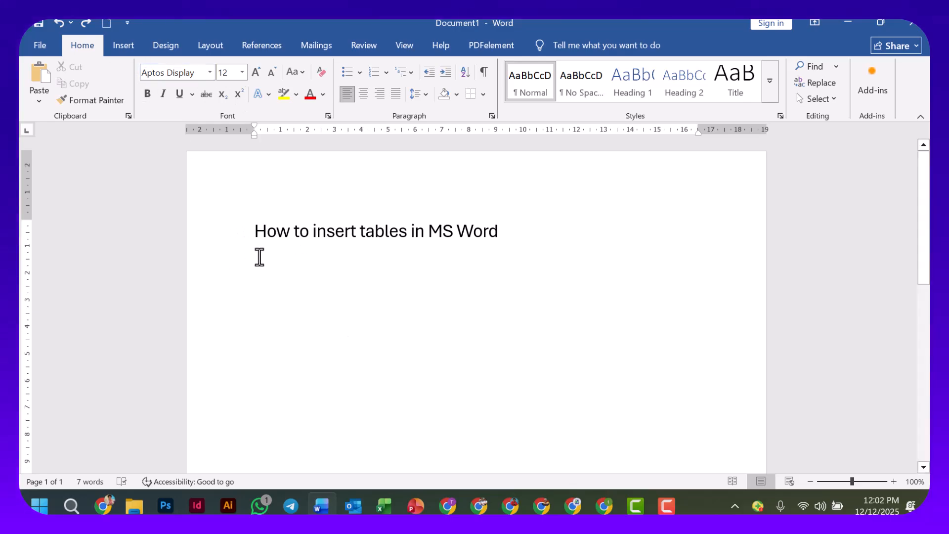
Draw a freehand table outline about 17 cm wide and 6.3 cm high below the heading.
{"action": "left_click", "coordinate": [124, 51]}
{"action": "left_click", "coordinate": [124, 102]}
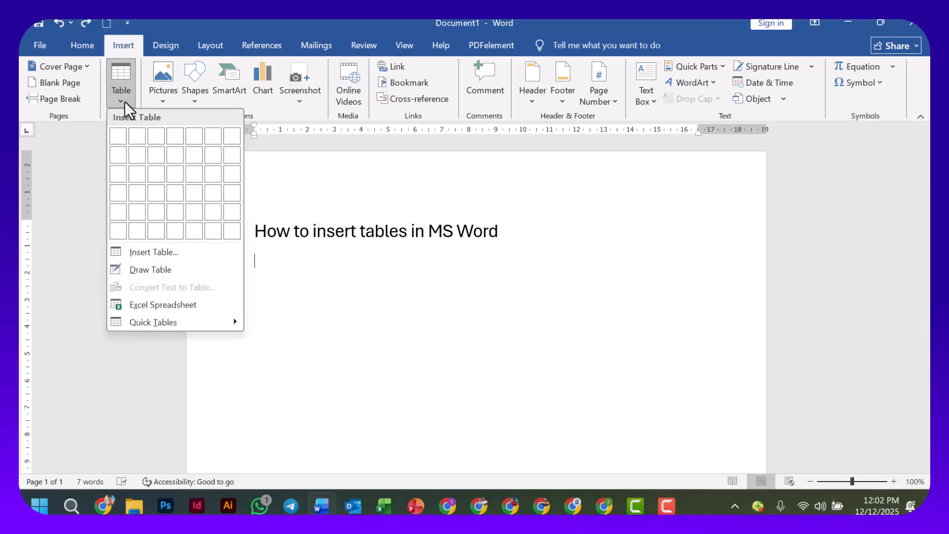
{"action": "left_click", "coordinate": [160, 269]}
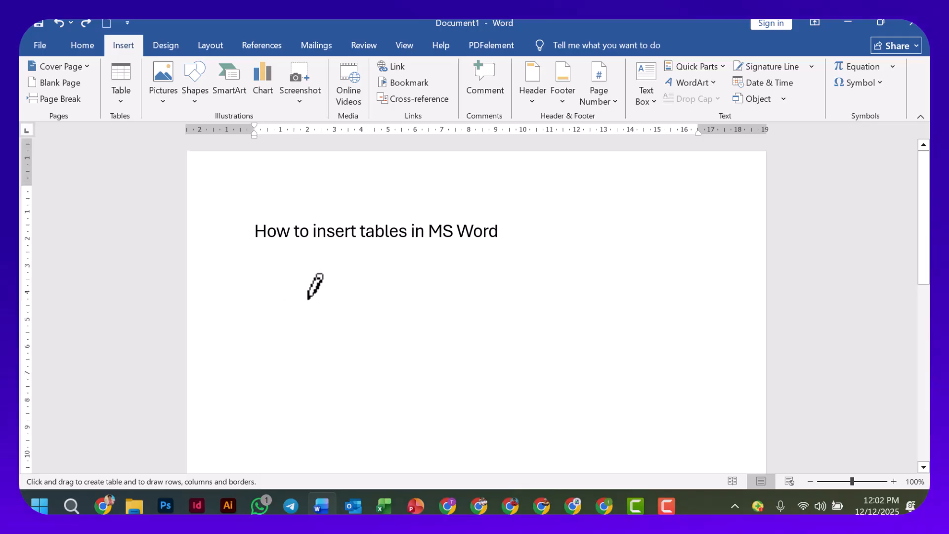
{"action": "scroll", "coordinate": [296, 292], "scroll_direction": "down", "scroll_amount": 1}
{"action": "scroll", "coordinate": [315, 285], "scroll_direction": "down", "scroll_amount": 1}
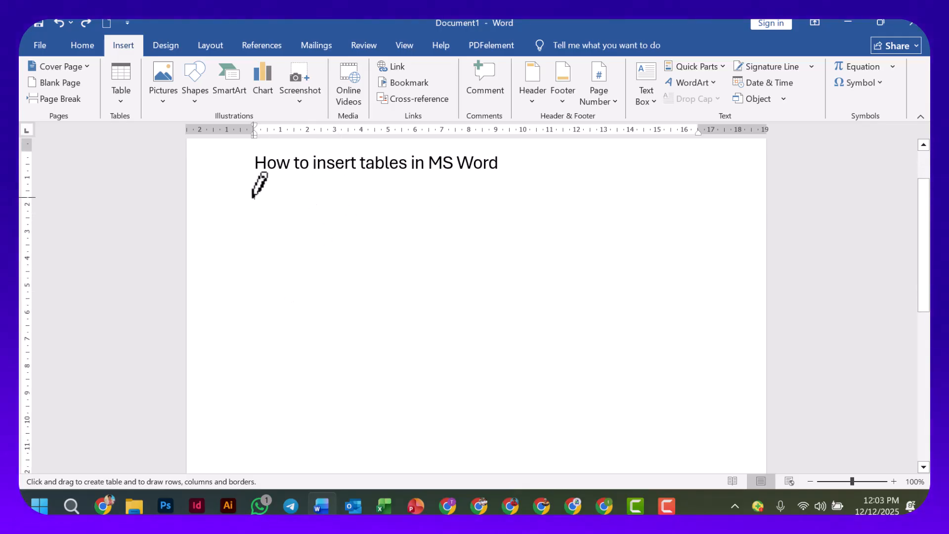
{"action": "mouse_move", "coordinate": [257, 196]}
{"action": "left_mouse_down"}
{"action": "mouse_move", "coordinate": [343, 269]}
{"action": "mouse_move", "coordinate": [713, 355]}
{"action": "left_mouse_up"}
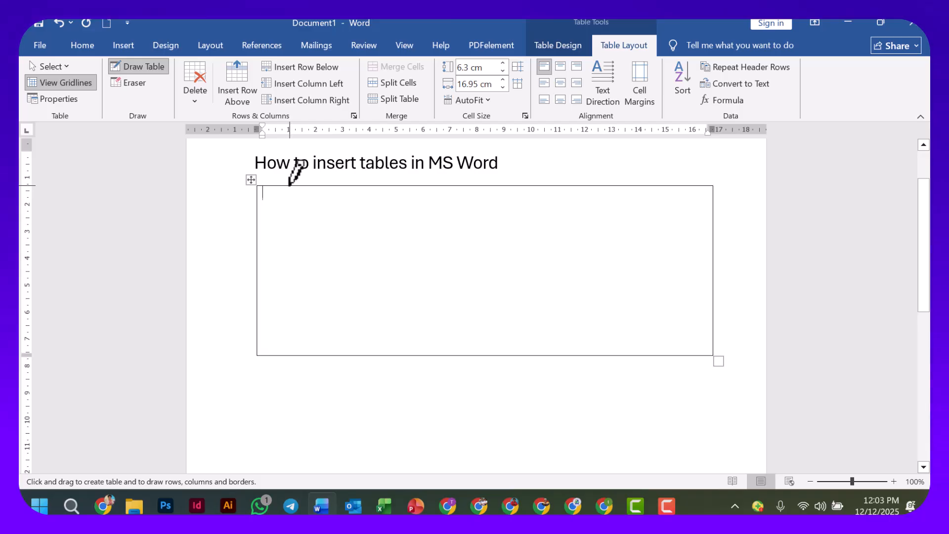
Draw four full-height vertical dividers inside the outline to split it into five columns of differing widths.
{"action": "left_click_drag", "start_coordinate": [290, 186], "coordinate": [289, 354]}
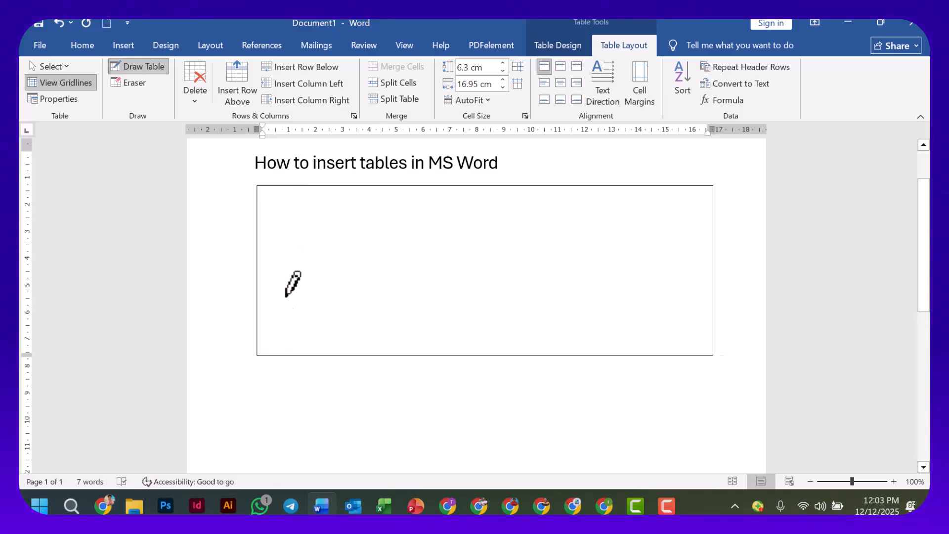
{"action": "left_click_drag", "start_coordinate": [332, 187], "coordinate": [333, 354]}
{"action": "left_click_drag", "start_coordinate": [393, 187], "coordinate": [393, 354]}
{"action": "left_click_drag", "start_coordinate": [523, 187], "coordinate": [523, 354]}
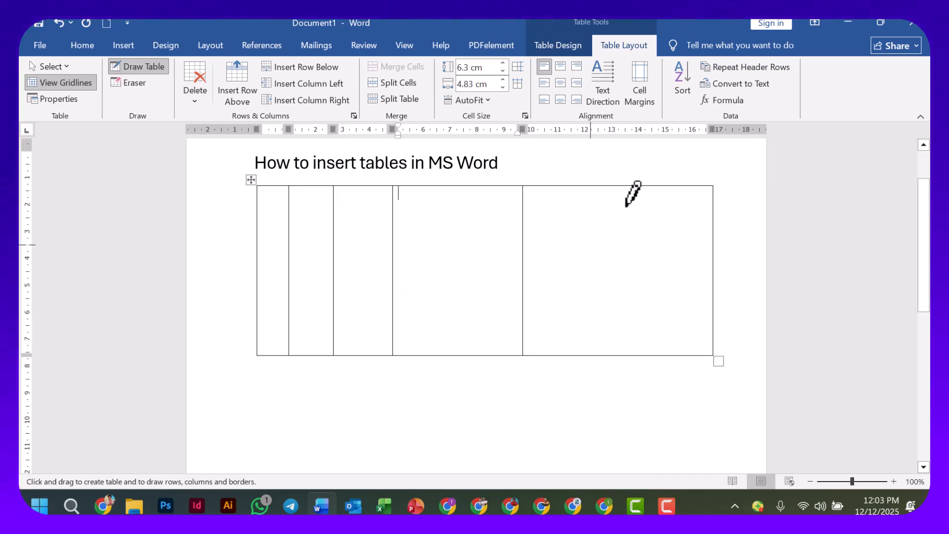
{"action": "left_click_drag", "start_coordinate": [623, 210], "coordinate": [608, 326]}
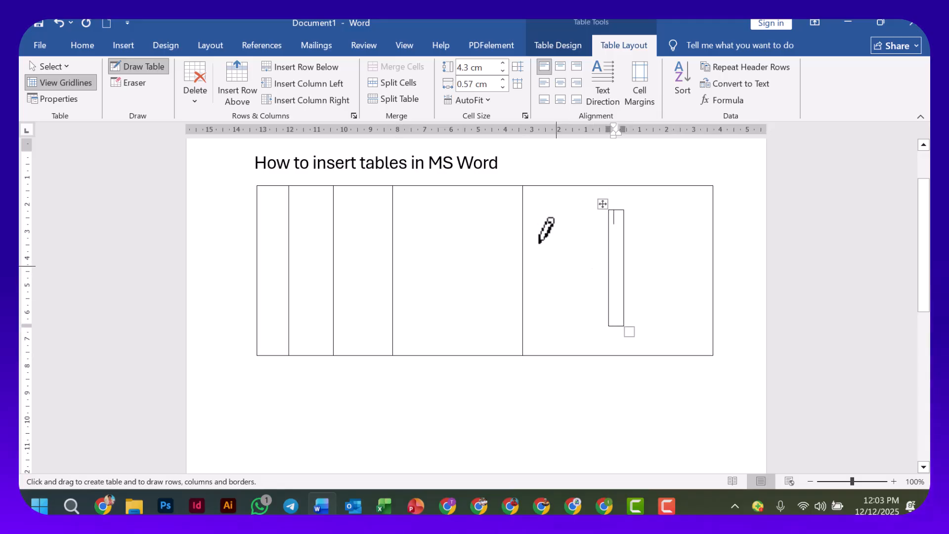
{"action": "key", "text": "ctrl+z"}
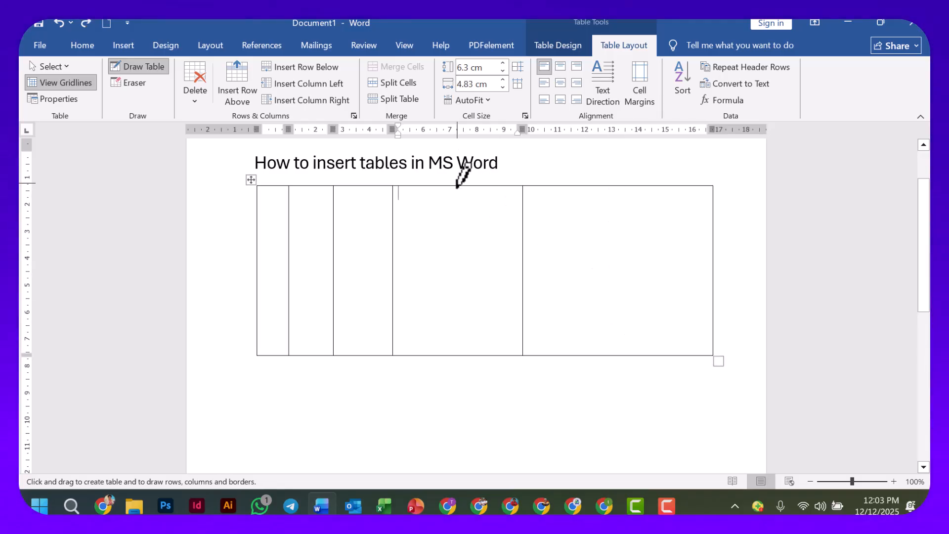
{"action": "mouse_move", "coordinate": [459, 186]}
{"action": "left_mouse_down"}
{"action": "mouse_move", "coordinate": [464, 343]}
{"action": "mouse_move", "coordinate": [475, 361]}
{"action": "mouse_move", "coordinate": [475, 352]}
{"action": "left_mouse_up"}
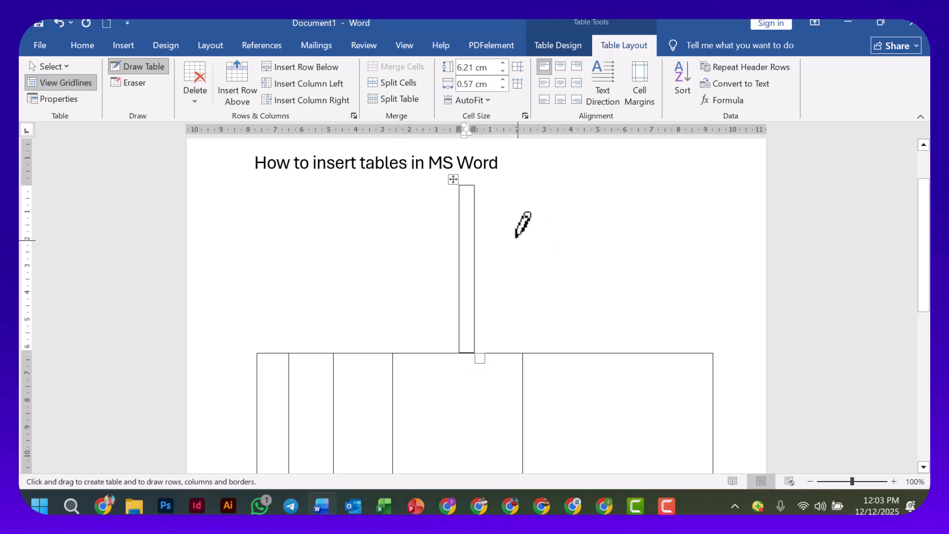
{"action": "key", "text": "ctrl+z"}
Split the two widest columns with vertical dividers and draw two horizontal lines to form three rows, ending table drawing.
{"action": "left_click_drag", "start_coordinate": [452, 186], "coordinate": [453, 352]}
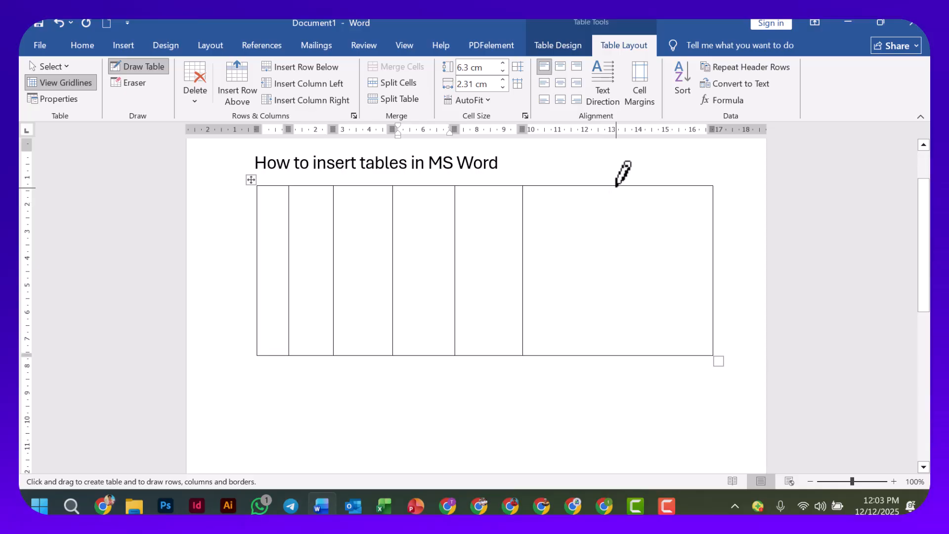
{"action": "left_click_drag", "start_coordinate": [621, 176], "coordinate": [616, 341]}
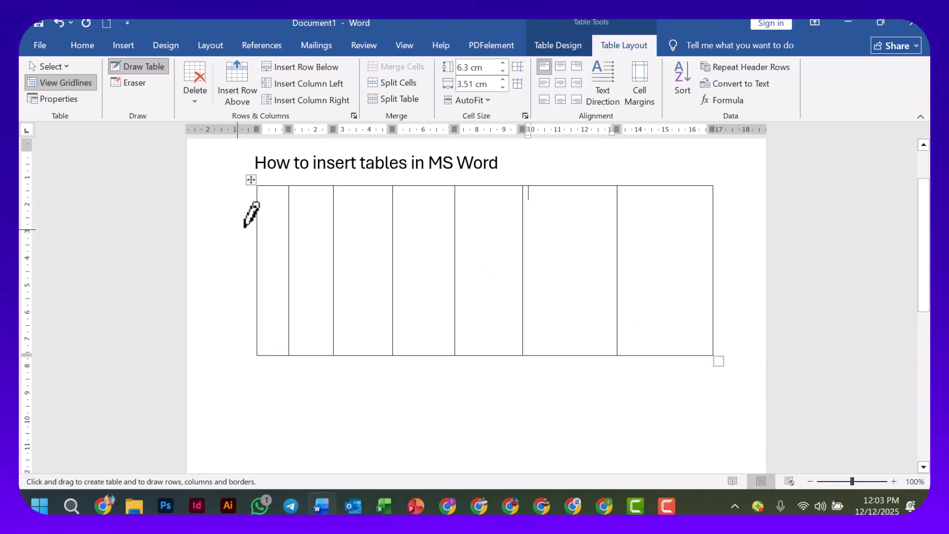
{"action": "left_click_drag", "start_coordinate": [258, 227], "coordinate": [680, 227]}
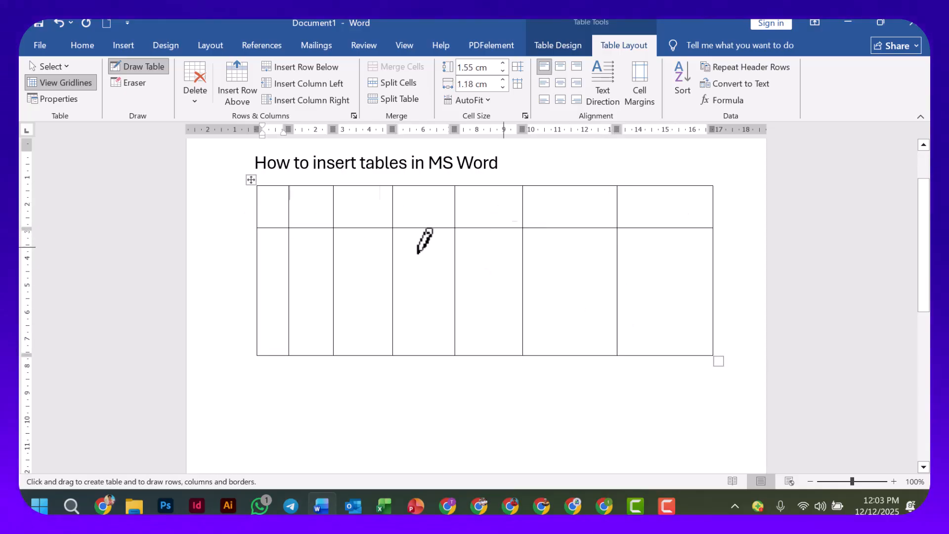
{"action": "left_click_drag", "start_coordinate": [259, 282], "coordinate": [677, 284]}
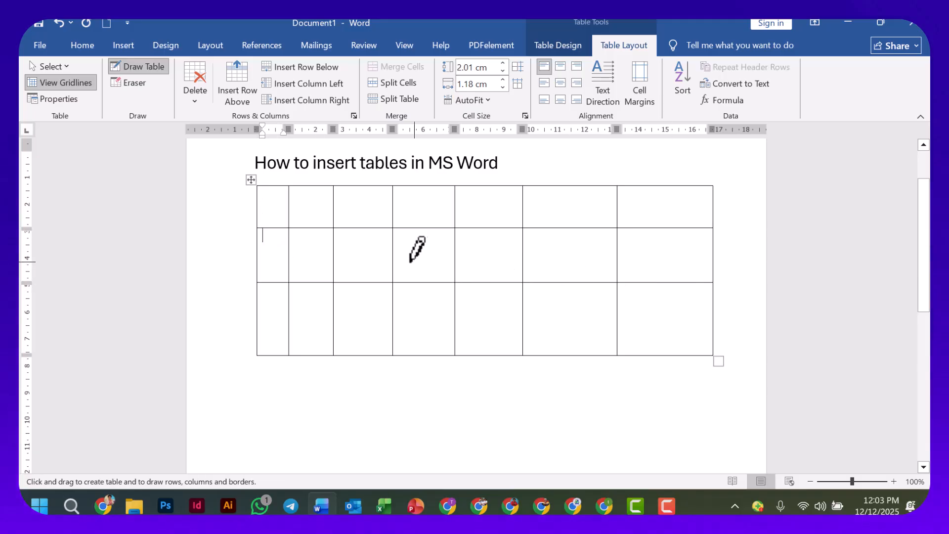
{"action": "scroll", "coordinate": [393, 262], "scroll_direction": "up", "scroll_amount": 1}
{"action": "scroll", "coordinate": [393, 257], "scroll_direction": "up", "scroll_amount": 1}
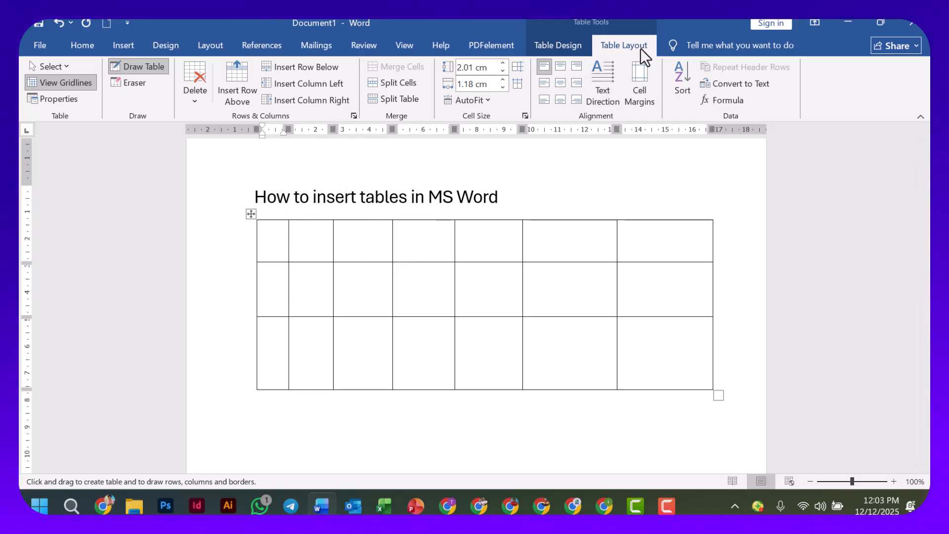
{"action": "left_click", "coordinate": [141, 67]}
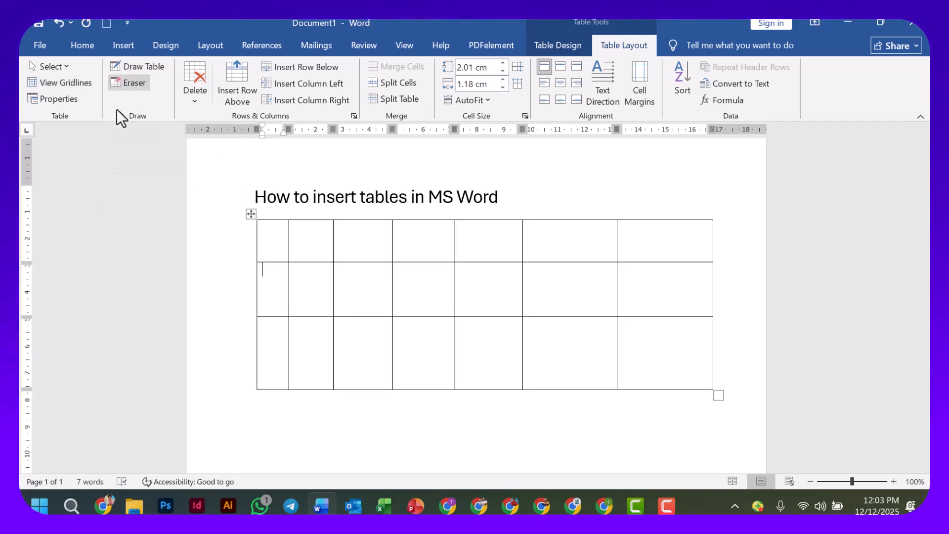
Select the whole hand-drawn table and delete it from the document.
{"action": "scroll", "coordinate": [316, 262], "scroll_direction": "up", "scroll_amount": 1}
{"action": "scroll", "coordinate": [318, 260], "scroll_direction": "down", "scroll_amount": 2}
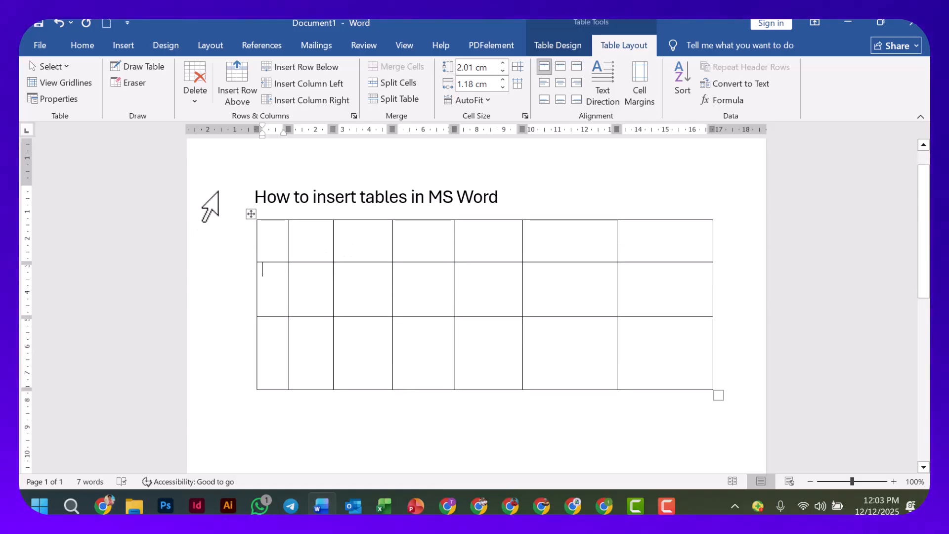
{"action": "left_click", "coordinate": [250, 214]}
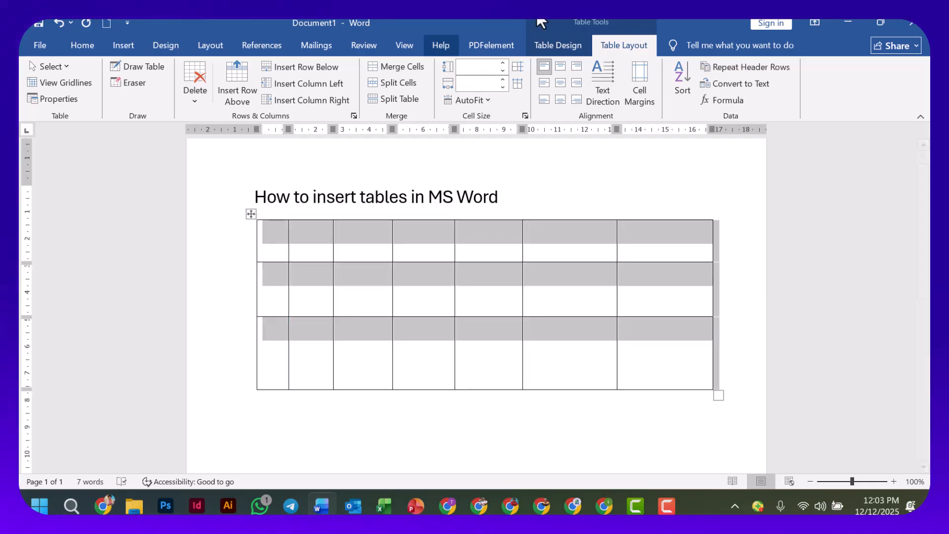
{"action": "left_click", "coordinate": [576, 47]}
{"action": "left_click", "coordinate": [635, 46]}
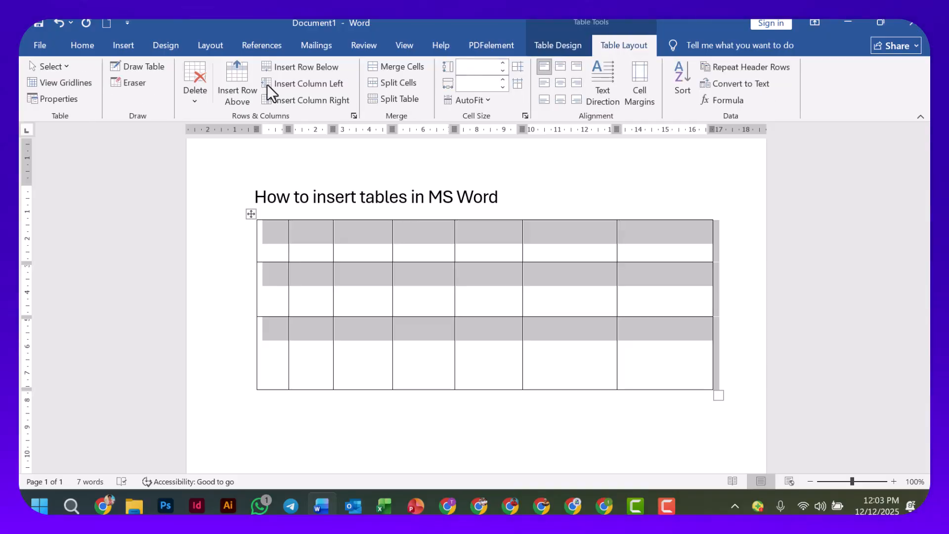
{"action": "left_click", "coordinate": [194, 92]}
{"action": "left_click", "coordinate": [224, 168]}
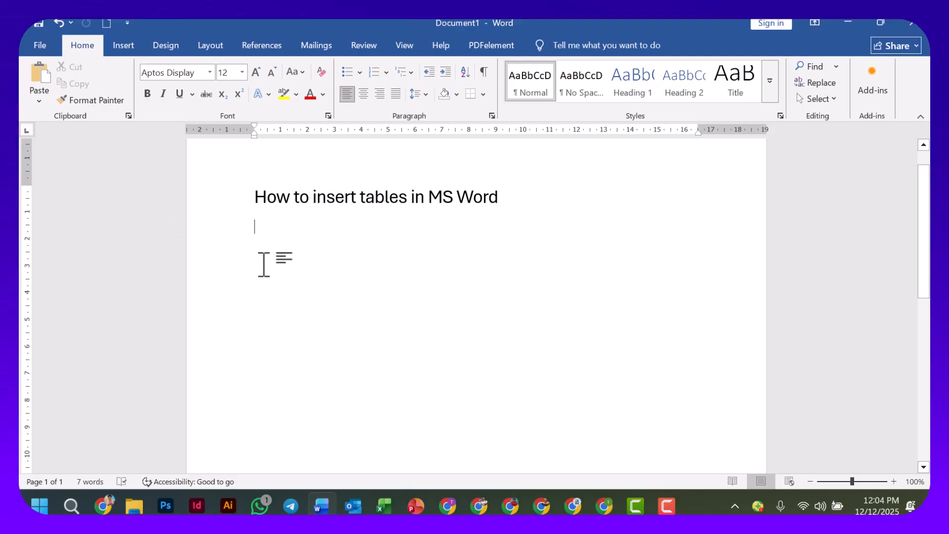
Insert an Excel spreadsheet as a table below the heading.
{"action": "scroll", "coordinate": [277, 251], "scroll_direction": "up", "scroll_amount": 1}
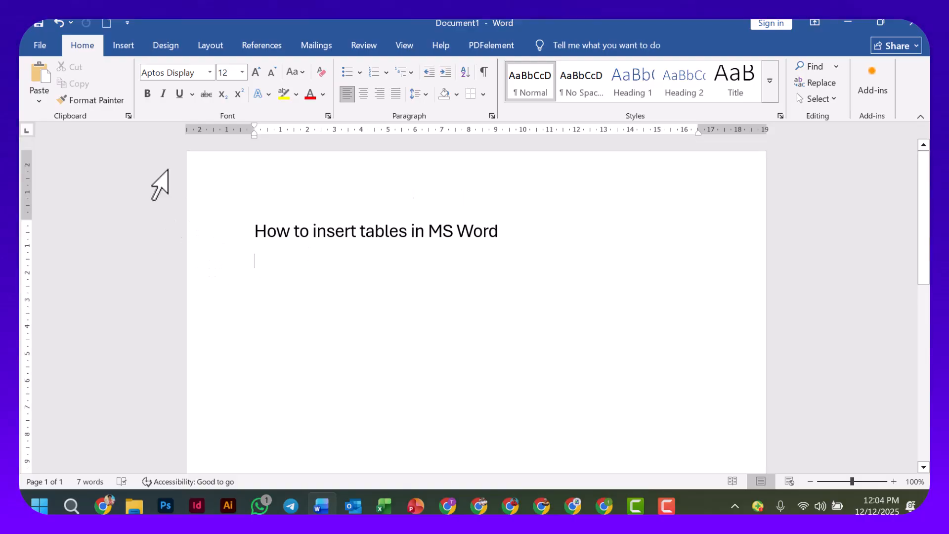
{"action": "left_click", "coordinate": [125, 48]}
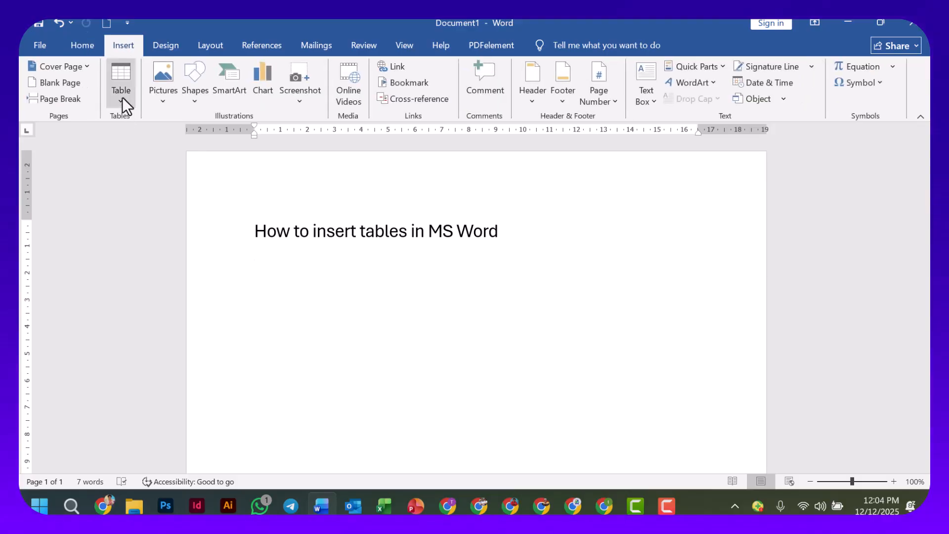
{"action": "left_click", "coordinate": [122, 96]}
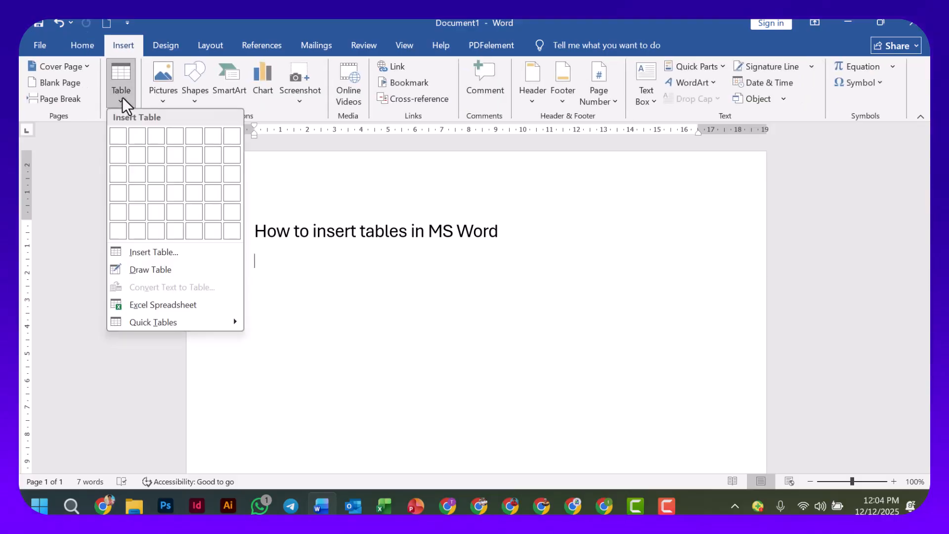
{"action": "left_click", "coordinate": [163, 304]}
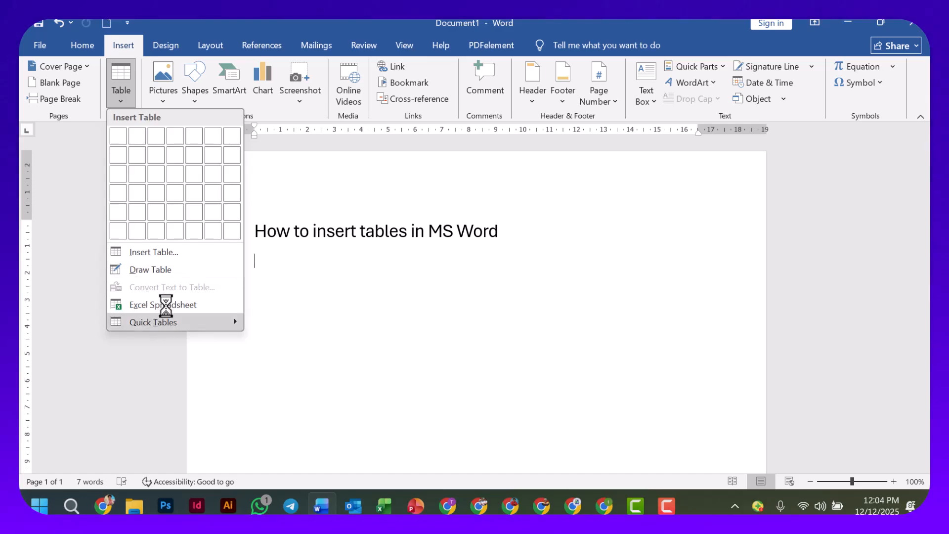
Insert the built-in Calendar 2 quick table below the heading and undo its insertion.
{"action": "mouse_move", "coordinate": [169, 317]}
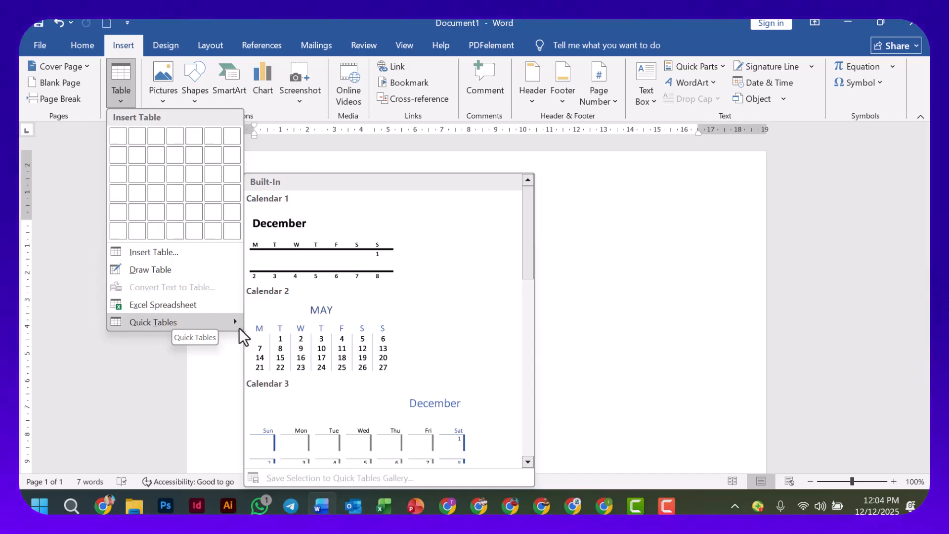
{"action": "scroll", "coordinate": [319, 312], "scroll_direction": "down", "scroll_amount": 5}
{"action": "scroll", "coordinate": [319, 312], "scroll_direction": "down", "scroll_amount": 3}
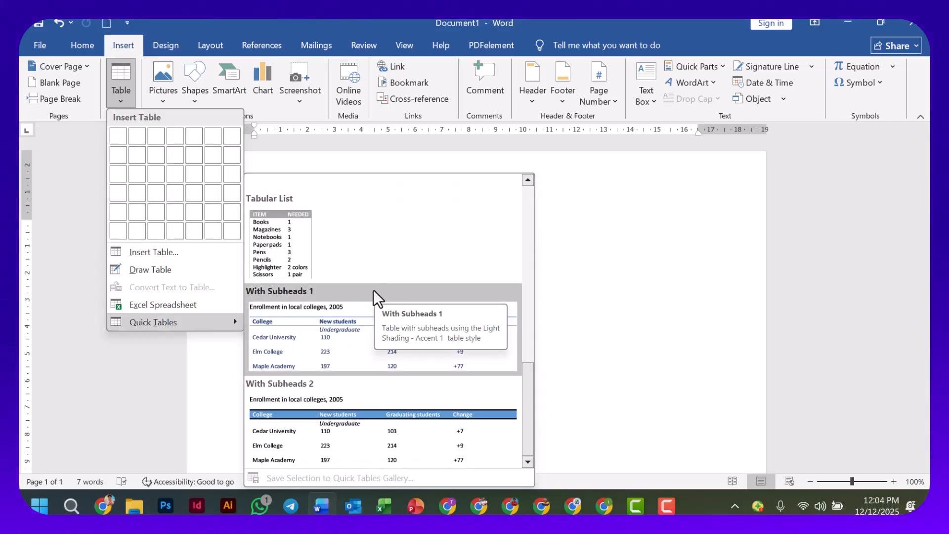
{"action": "scroll", "coordinate": [373, 289], "scroll_direction": "up", "scroll_amount": 5}
{"action": "left_click", "coordinate": [334, 349]}
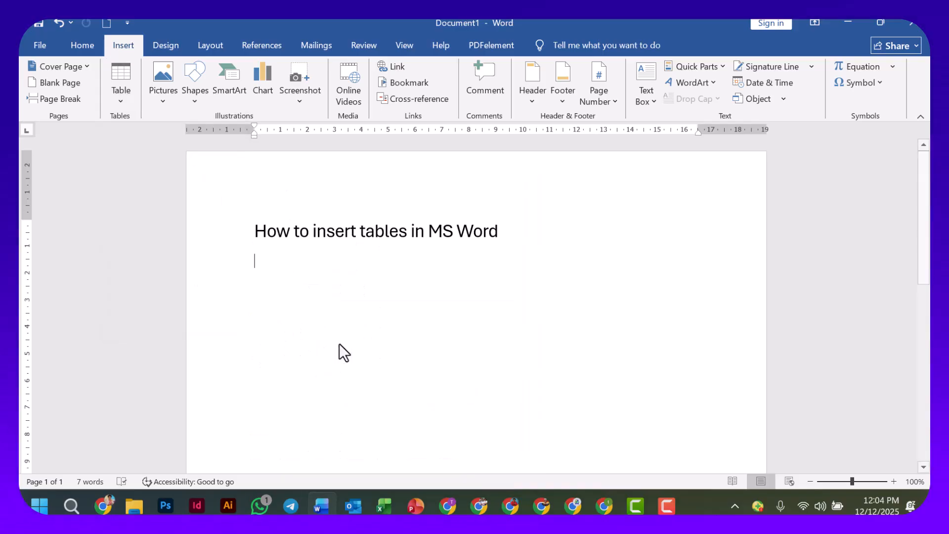
{"action": "double_click", "coordinate": [380, 303]}
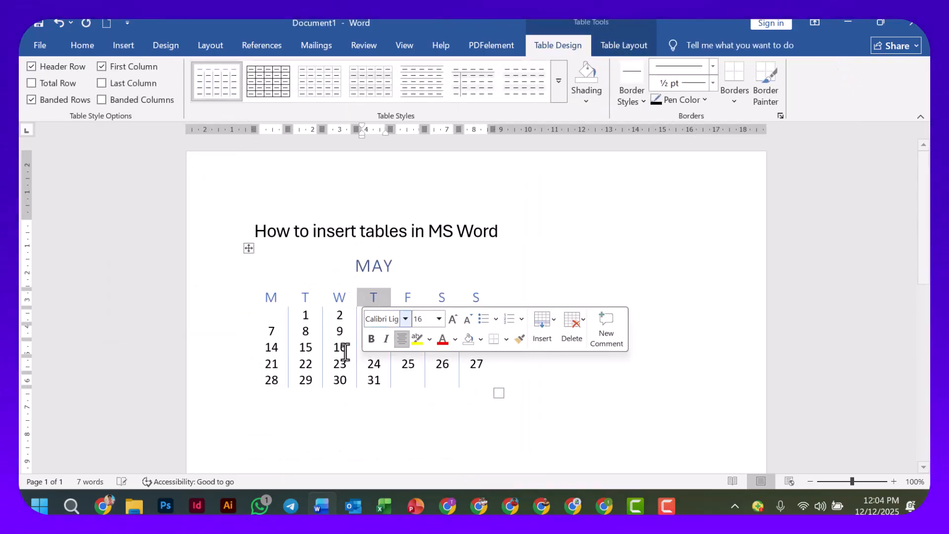
{"action": "left_click", "coordinate": [339, 359]}
{"action": "left_click", "coordinate": [385, 334]}
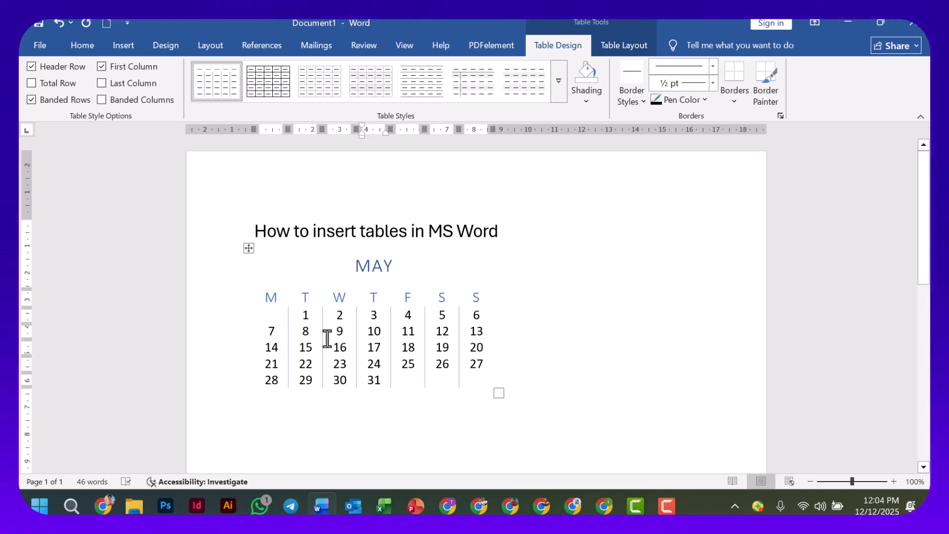
{"action": "key", "text": "ctrl+z"}
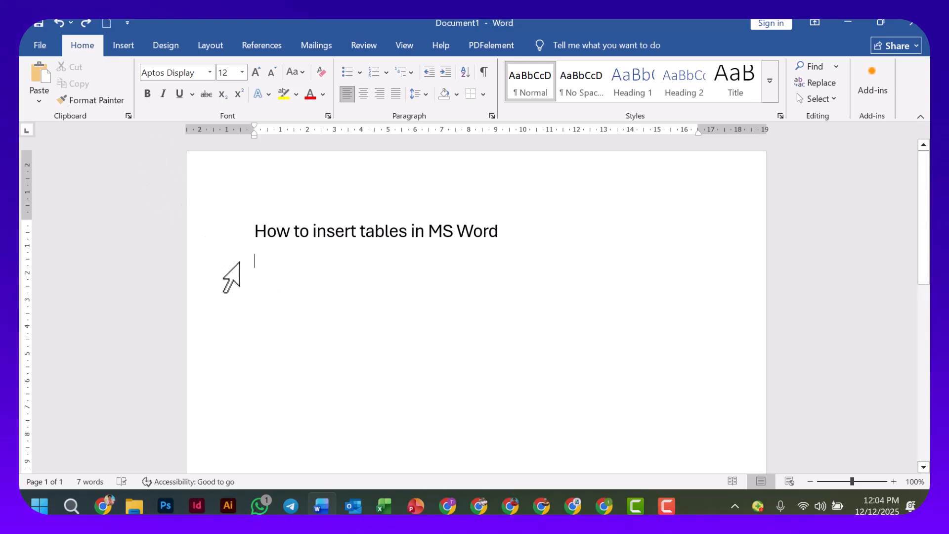
Insert a table with three columns and four rows below the heading using the size grid.
{"action": "left_click", "coordinate": [124, 46]}
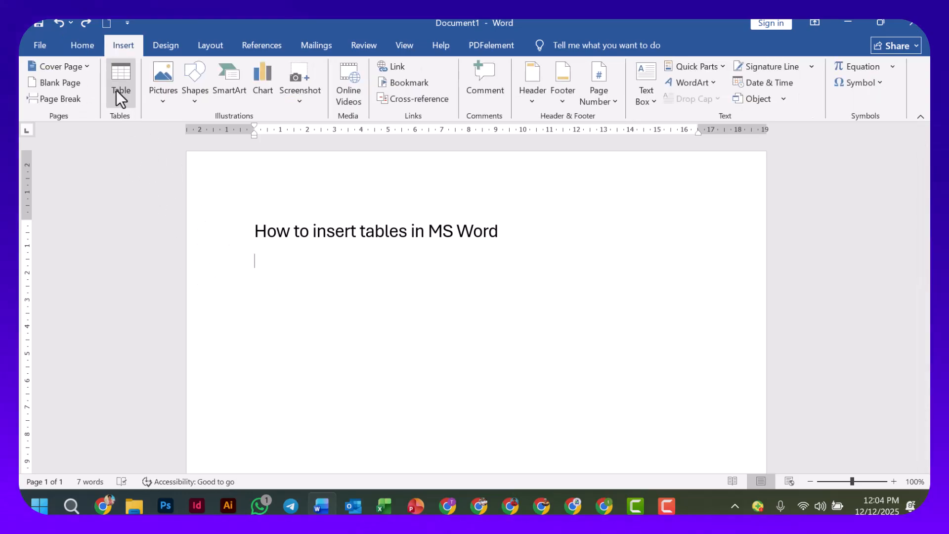
{"action": "left_click", "coordinate": [121, 96]}
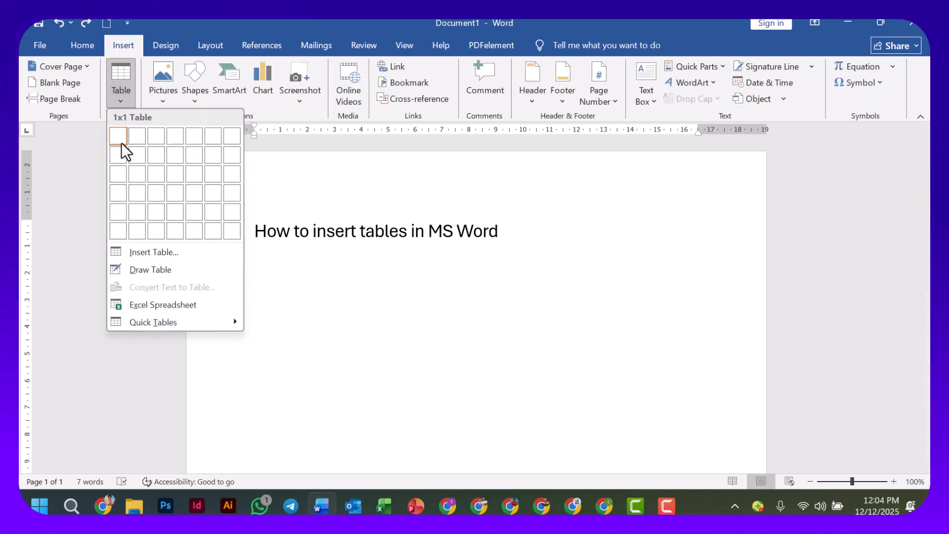
{"action": "left_click", "coordinate": [159, 193]}
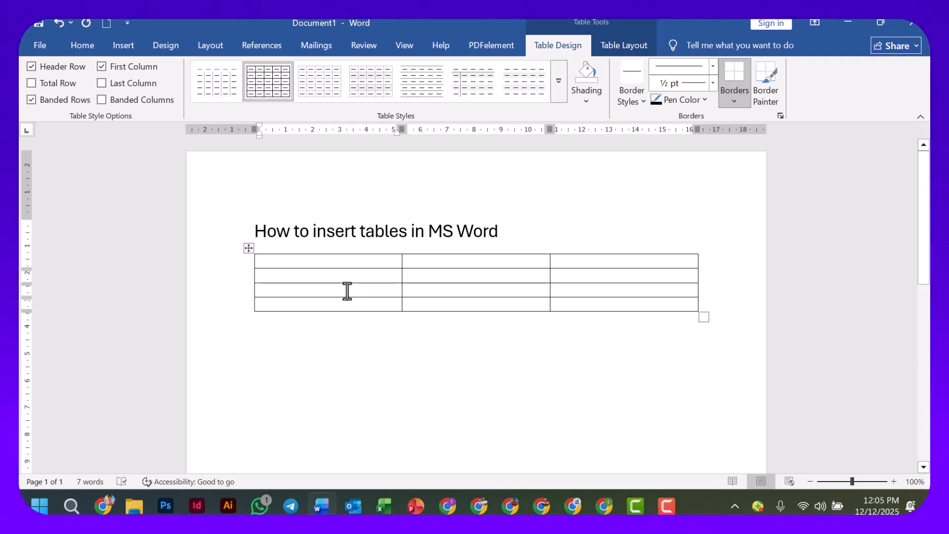
Fill the table's first row with the headers NAMES OF STUDENTS, BIOLOGY MARKS and CHEMISTRY MARKS.
{"action": "scroll", "coordinate": [371, 314], "scroll_direction": "up", "scroll_amount": 2, "text": "ctrl"}
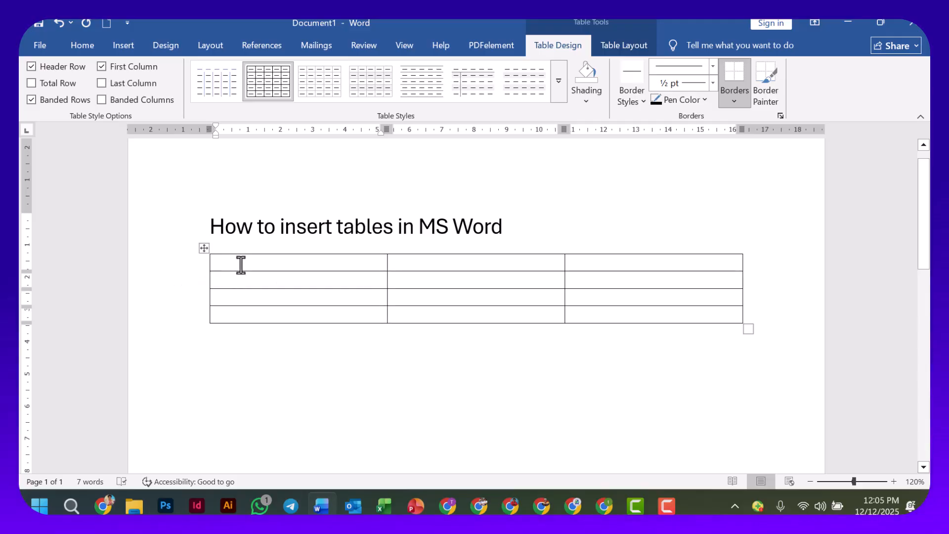
{"action": "scroll", "coordinate": [376, 291], "scroll_direction": "up", "scroll_amount": 3, "text": "ctrl"}
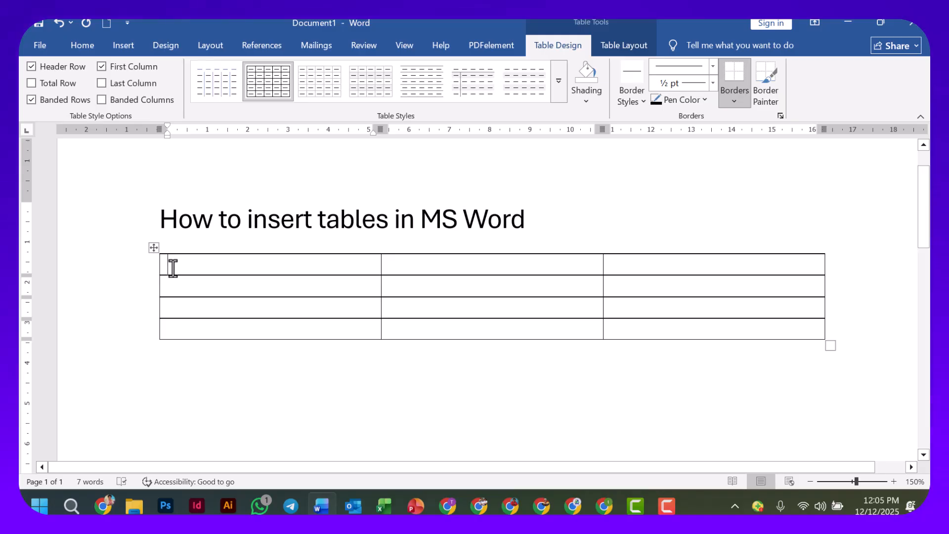
{"action": "scroll", "coordinate": [172, 267], "scroll_direction": "down", "scroll_amount": 2, "text": "ctrl"}
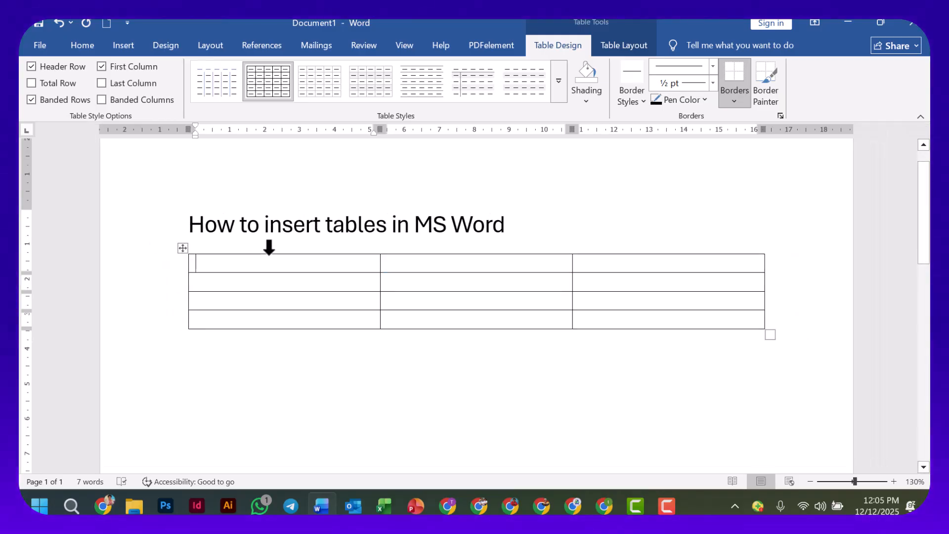
{"action": "scroll", "coordinate": [268, 247], "scroll_direction": "up", "scroll_amount": 1}
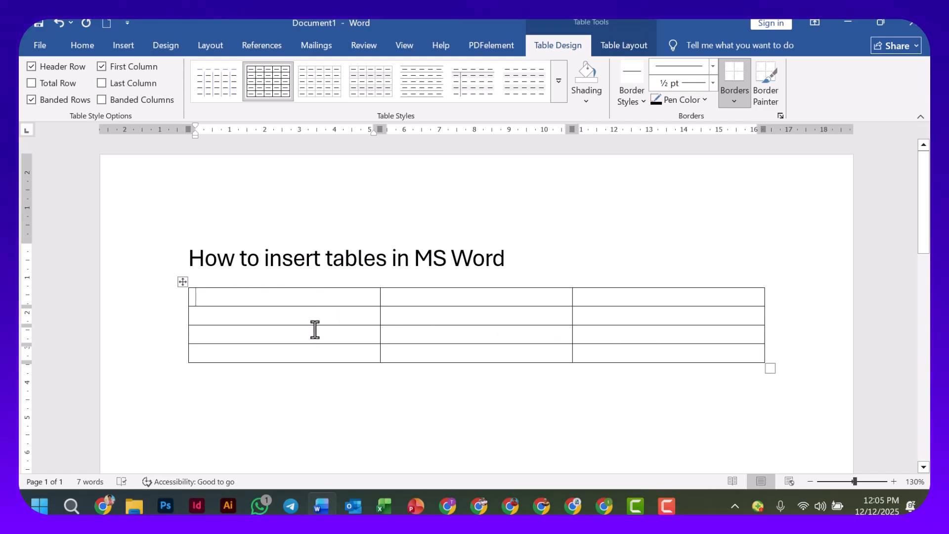
{"action": "scroll", "coordinate": [319, 321], "scroll_direction": "down", "scroll_amount": 3}
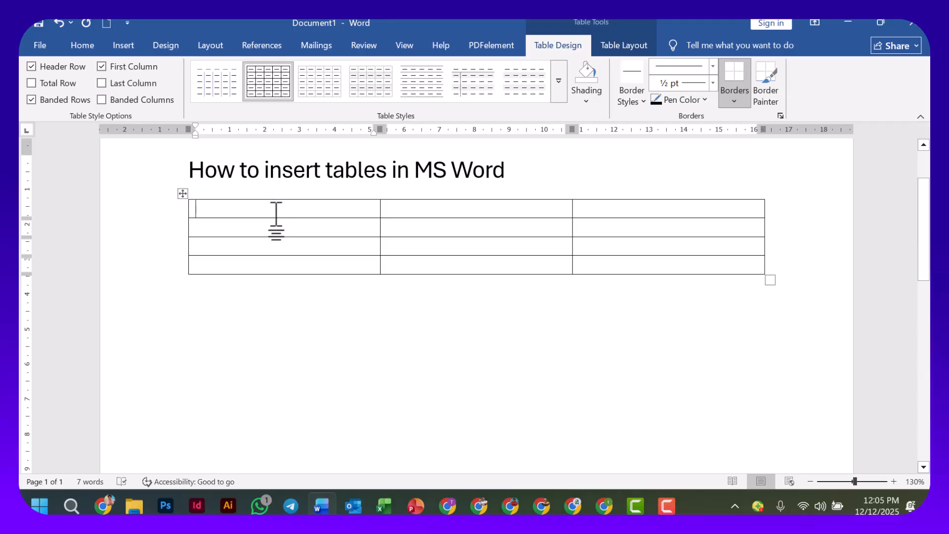
{"action": "scroll", "coordinate": [277, 202], "scroll_direction": "up", "scroll_amount": 2}
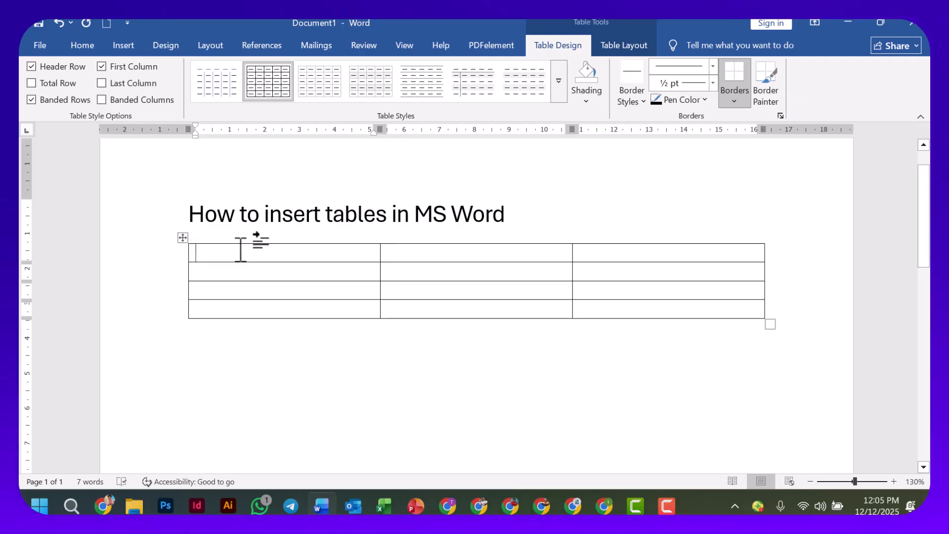
{"action": "type", "text": "NAMES"}
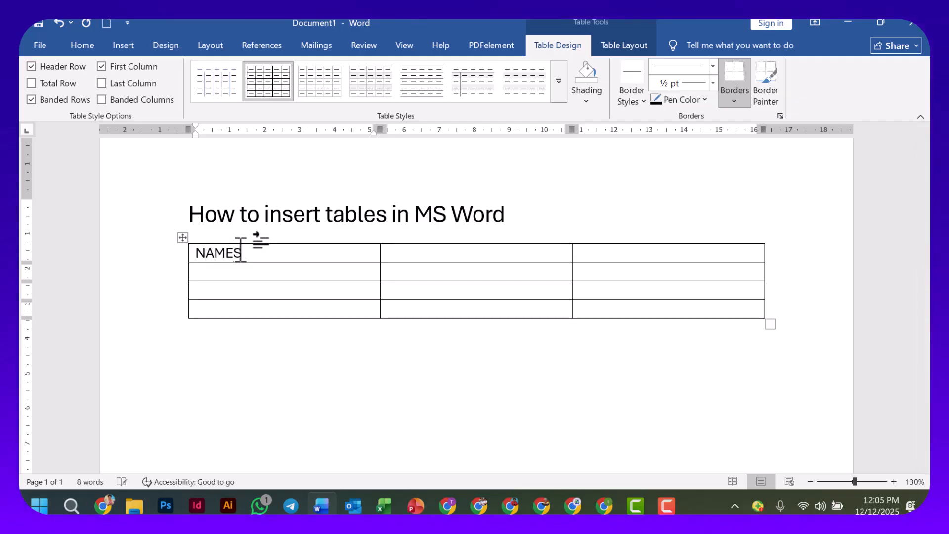
{"action": "type", "text": " OF STUDENTS"}
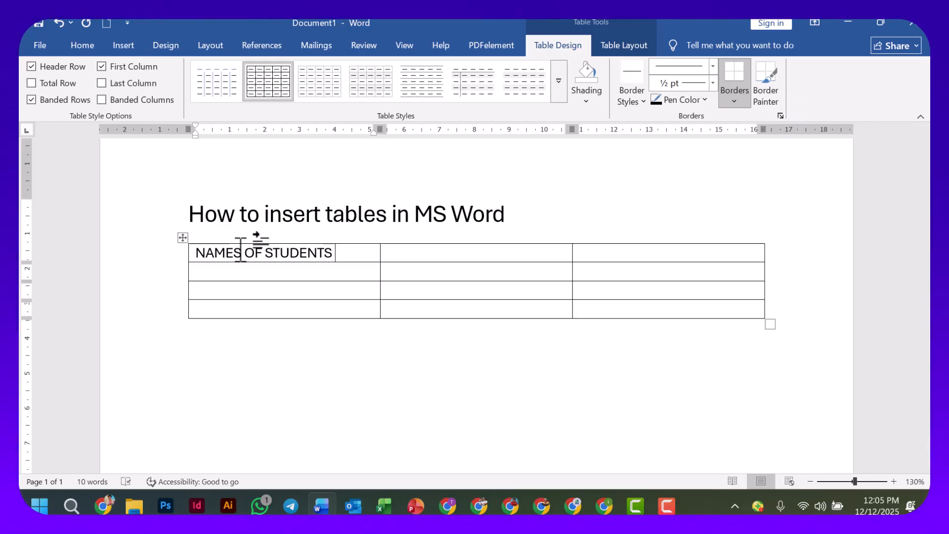
{"action": "key", "text": "Tab"}
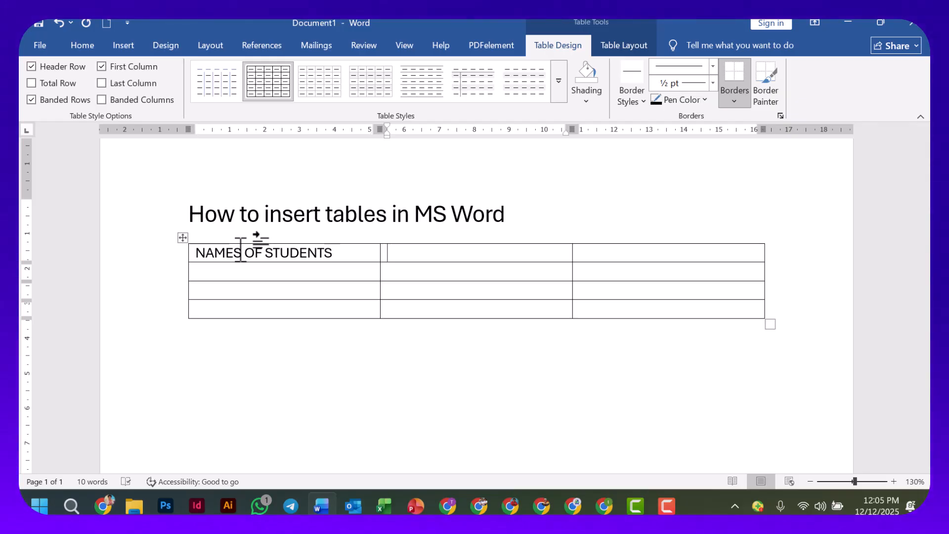
{"action": "type", "text": "BIOLOGY MARKS"}
{"action": "key", "text": "Tab"}
{"action": "type", "text": "CHE"}
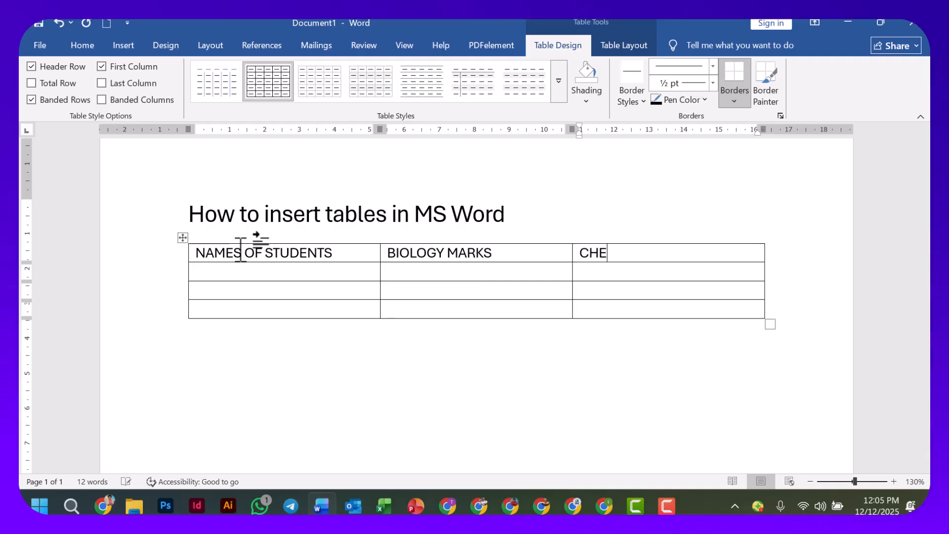
{"action": "type", "text": "MISTRY MARKS"}
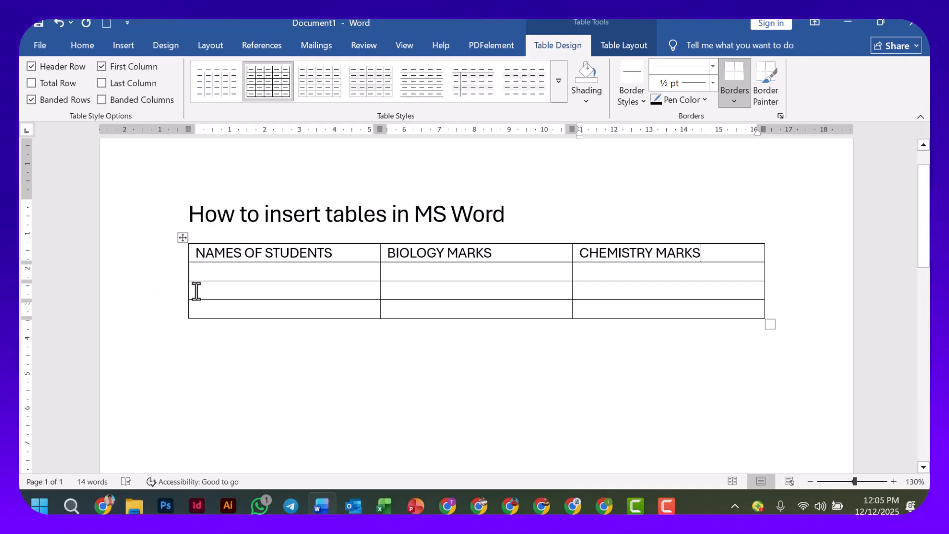
Enter three students' full names in the NAMES OF STUDENTS column, one per row, correcting typos.
{"action": "left_click", "coordinate": [214, 276]}
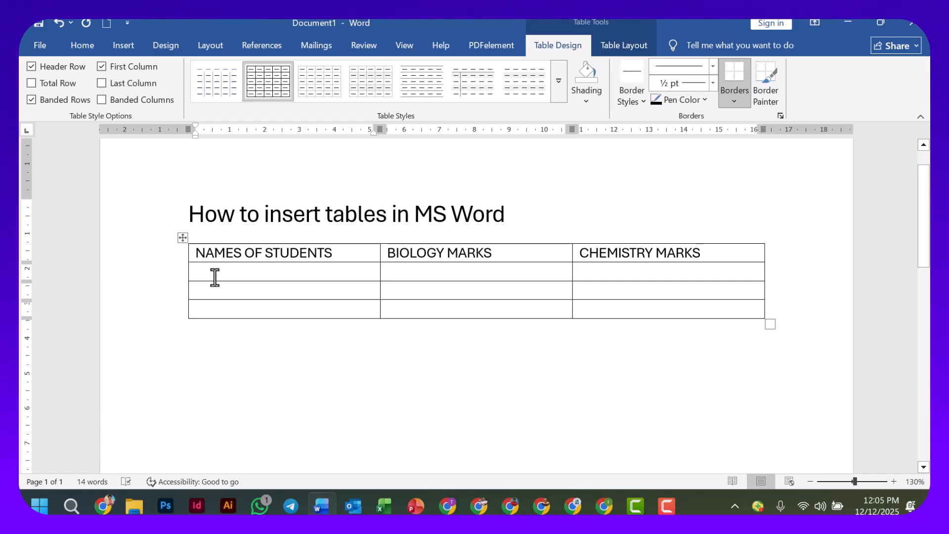
{"action": "type", "text": "eChu"}
{"action": "key", "text": "BackSpace"}
{"action": "key", "text": "BackSpace"}
{"action": "key", "text": "BackSpace"}
{"action": "key", "text": "BackSpace"}
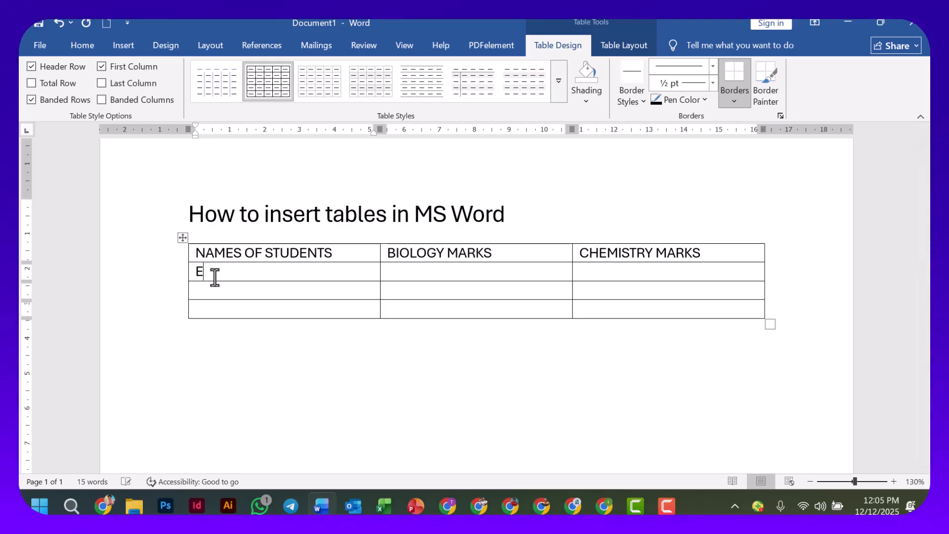
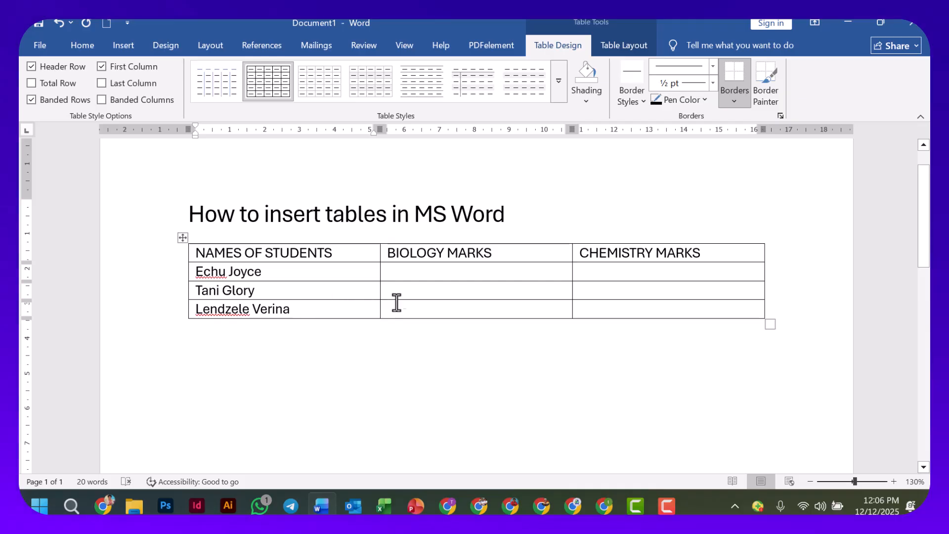
Fill the BIOLOGY MARKS column with 12, 20 and 15 for the three students.
{"action": "left_click", "coordinate": [415, 278]}
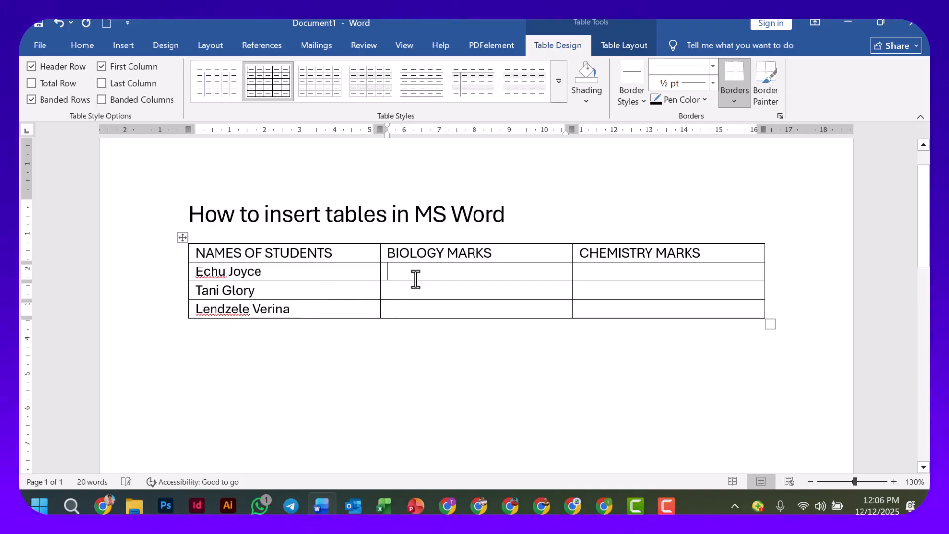
{"action": "type", "text": "12"}
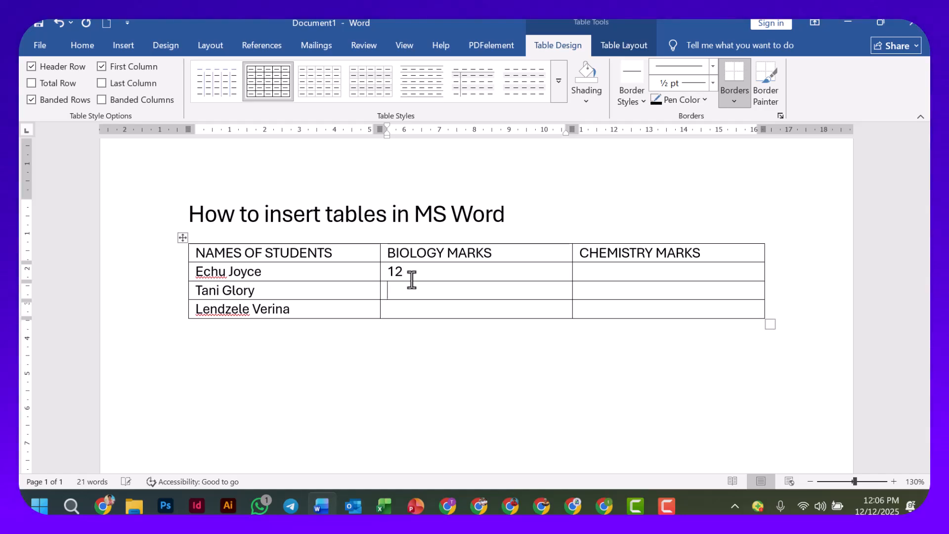
{"action": "type", "text": "20"}
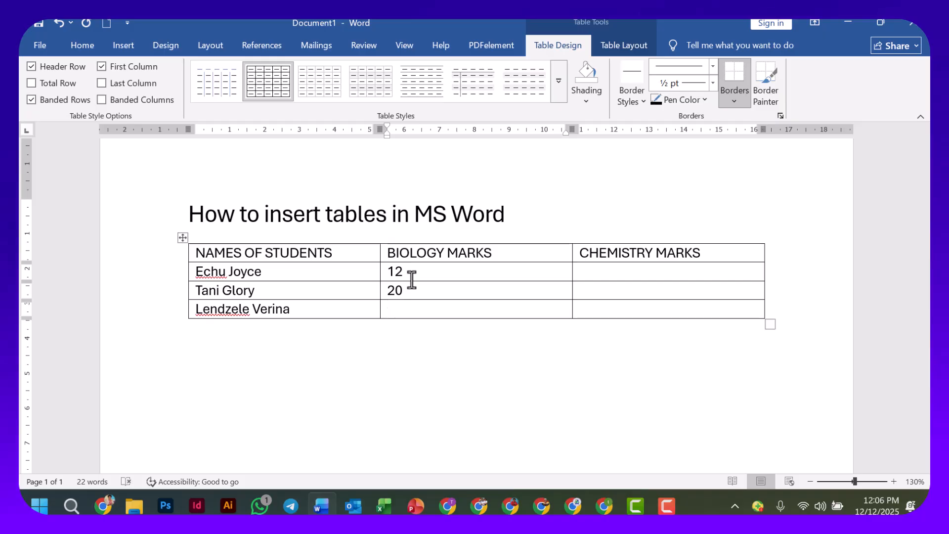
{"action": "type", "text": "15"}
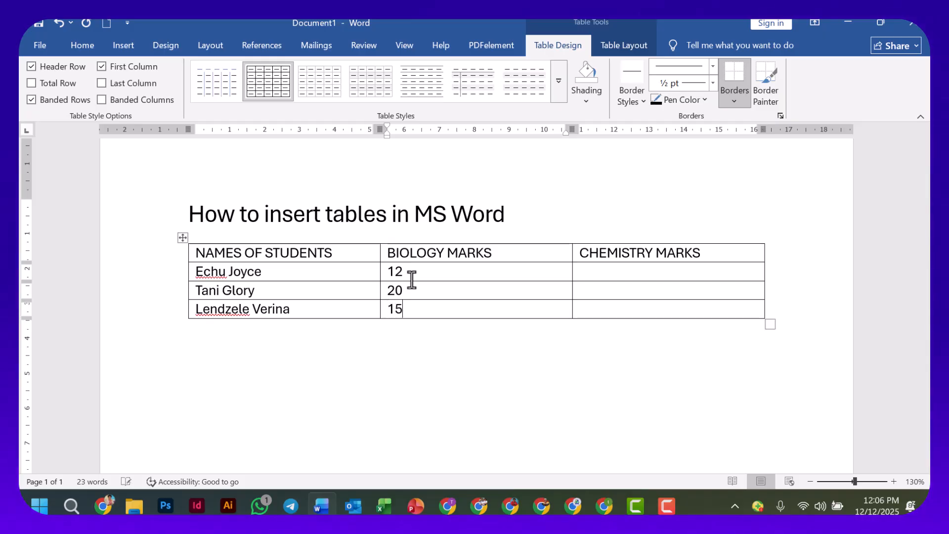
Fill the CHEMISTRY MARKS column with 23, 45 and 3 for the three students.
{"action": "left_click", "coordinate": [596, 271]}
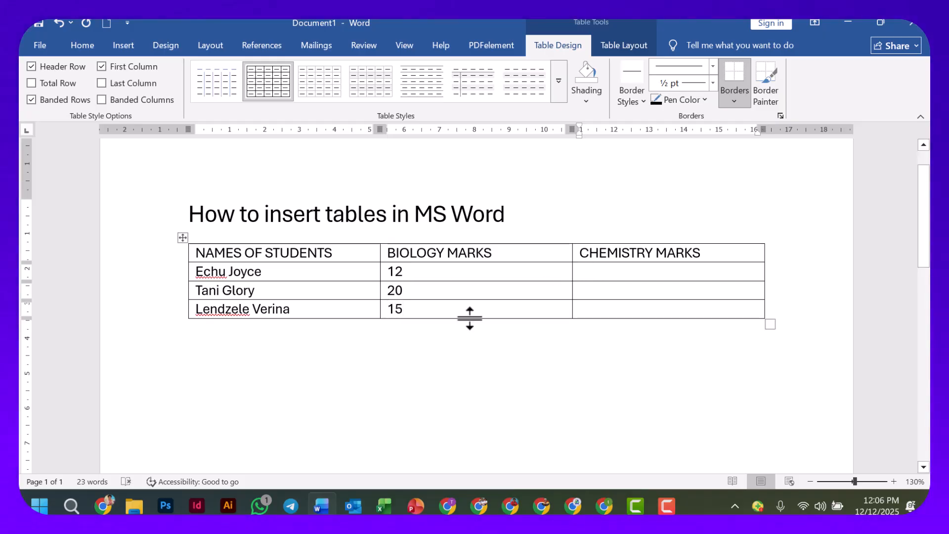
{"action": "type", "text": "23"}
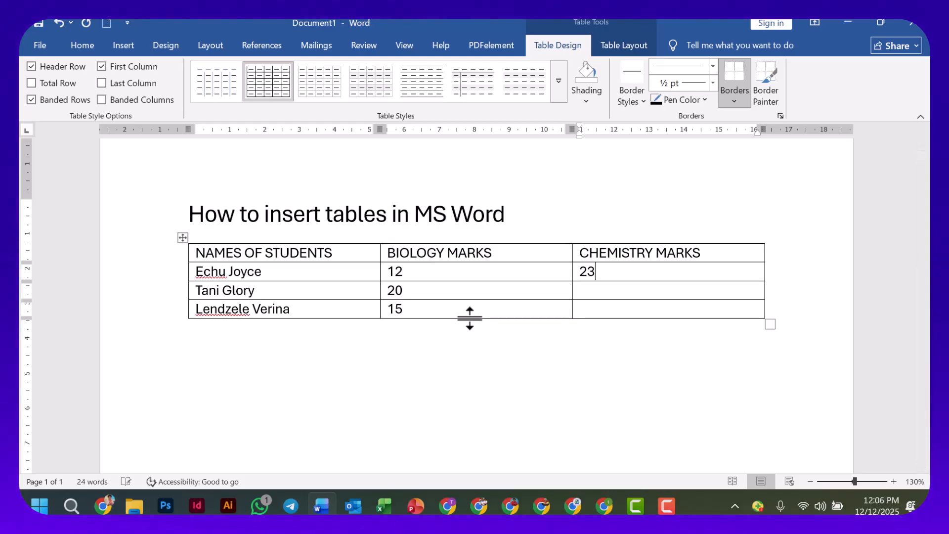
{"action": "type", "text": "45"}
{"action": "key", "text": "Down"}
{"action": "type", "text": "3"}
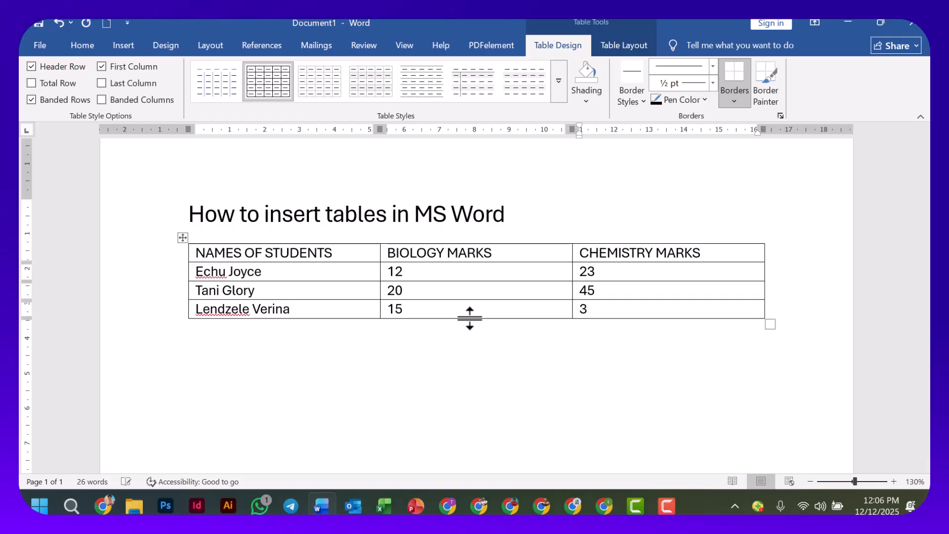
{"action": "scroll", "coordinate": [363, 326], "scroll_direction": "down", "scroll_amount": 1}
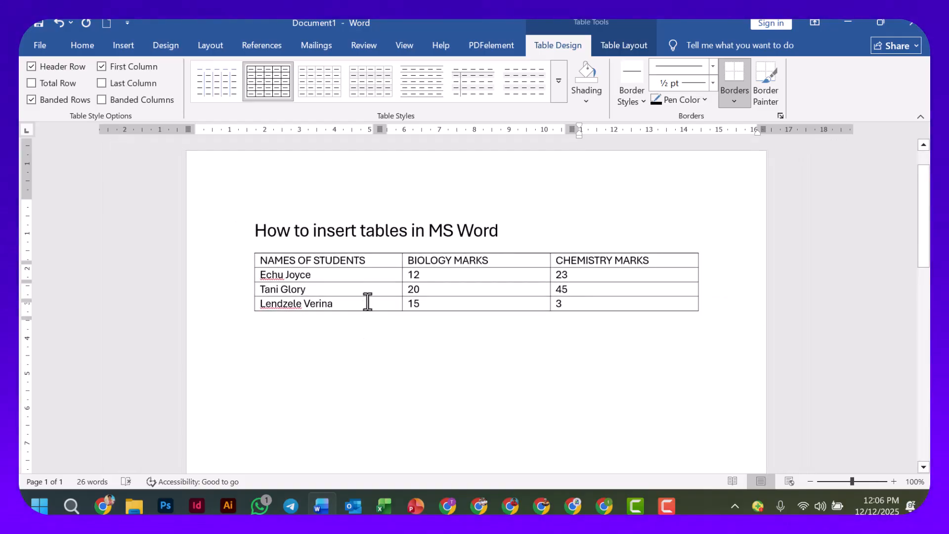
{"action": "scroll", "coordinate": [370, 282], "scroll_direction": "up", "scroll_amount": 2}
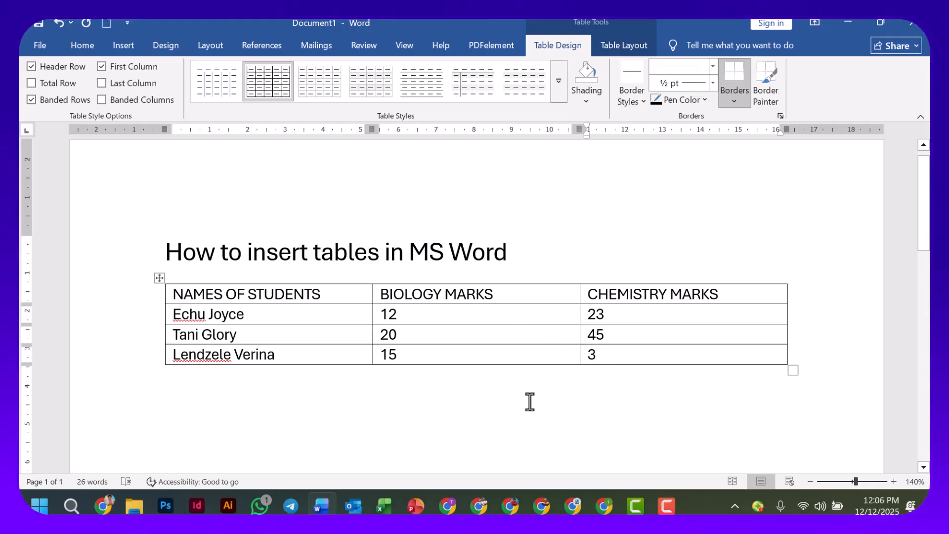
{"action": "key", "text": "Up"}
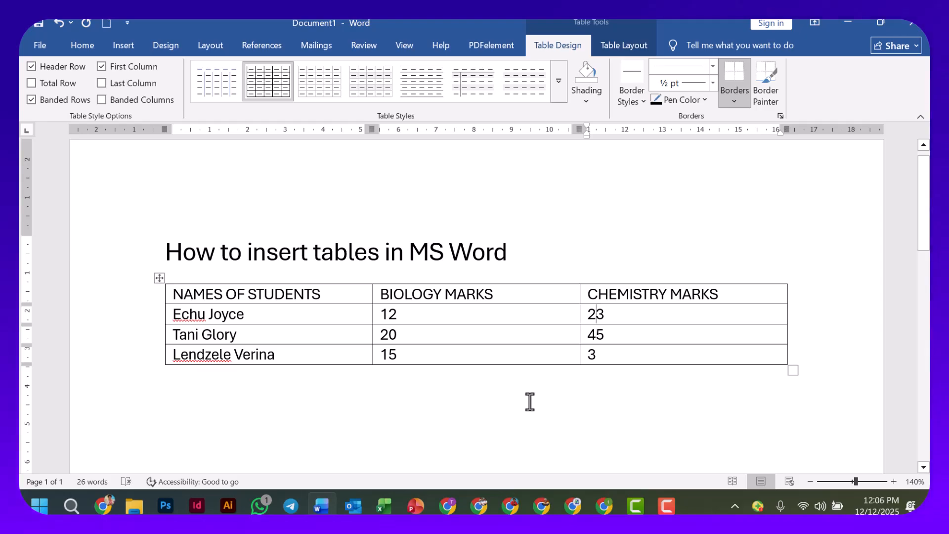
Insert an empty row directly above the table's header row and another empty row directly below it.
{"action": "key", "text": "Left"}
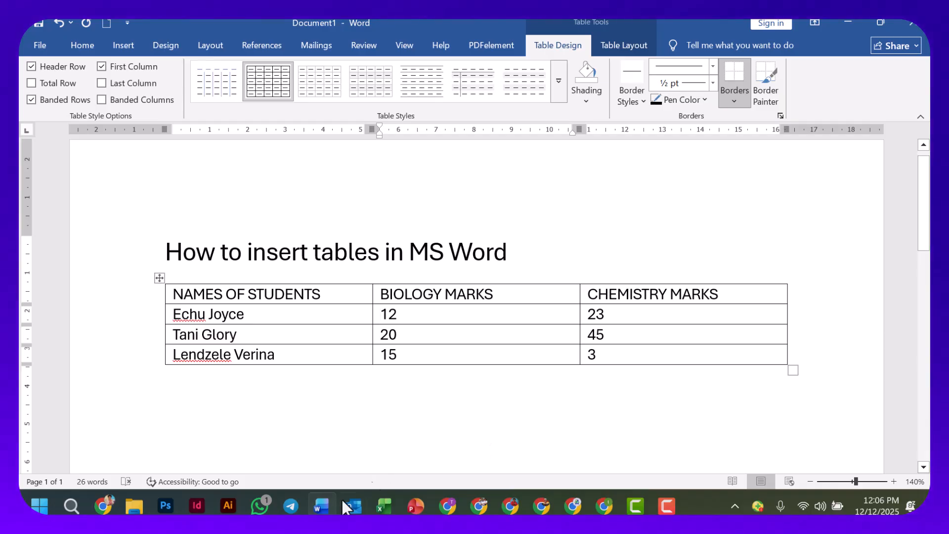
{"action": "scroll", "coordinate": [281, 391], "scroll_direction": "down", "scroll_amount": 4, "text": "ctrl"}
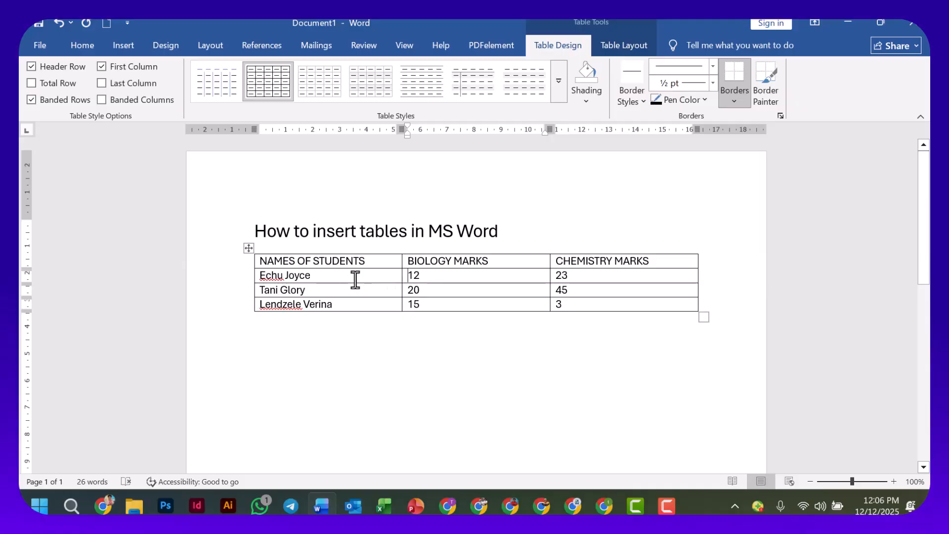
{"action": "scroll", "coordinate": [377, 282], "scroll_direction": "up", "scroll_amount": 2, "text": "ctrl"}
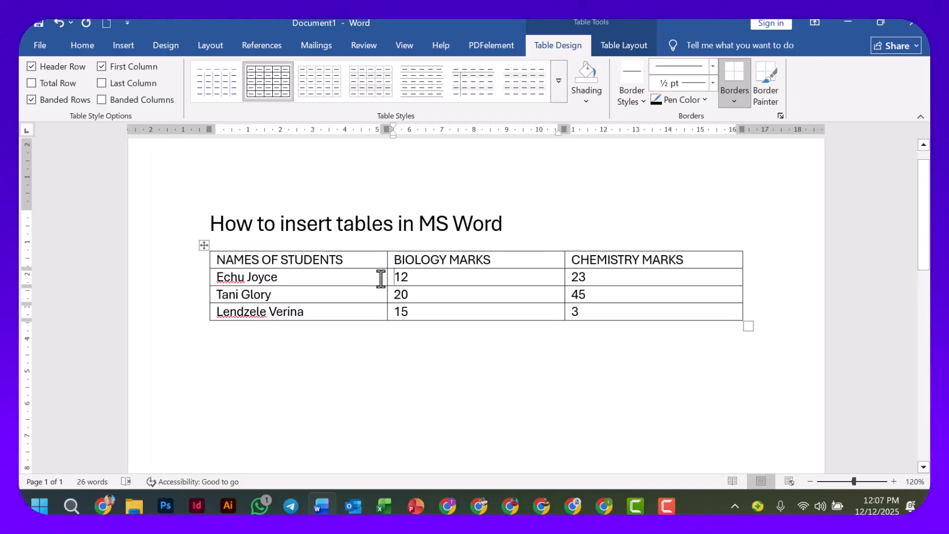
{"action": "left_click", "coordinate": [355, 258]}
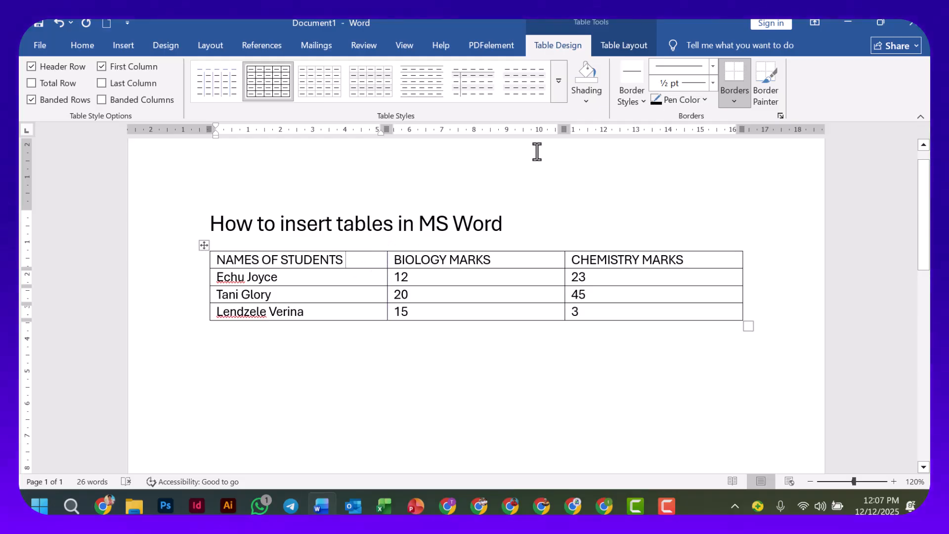
{"action": "left_click", "coordinate": [627, 46]}
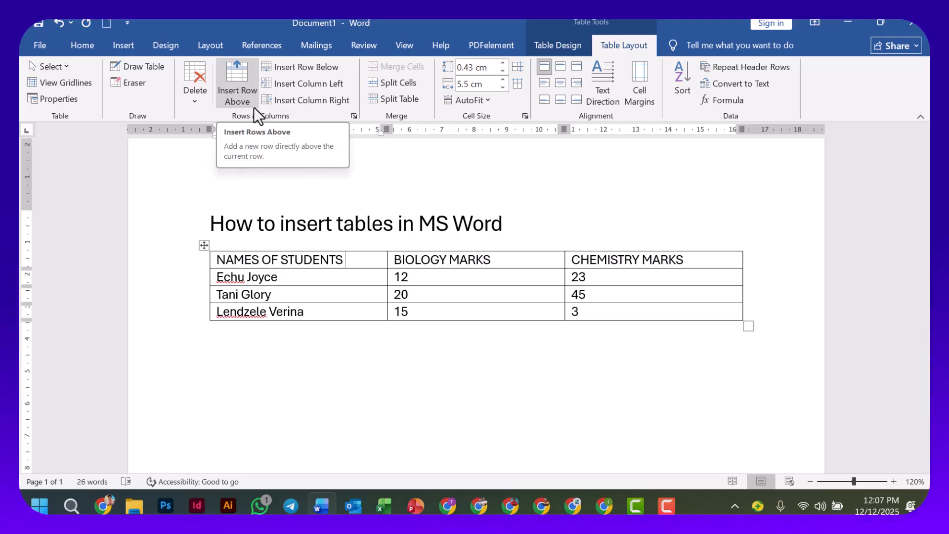
{"action": "left_click", "coordinate": [302, 265]}
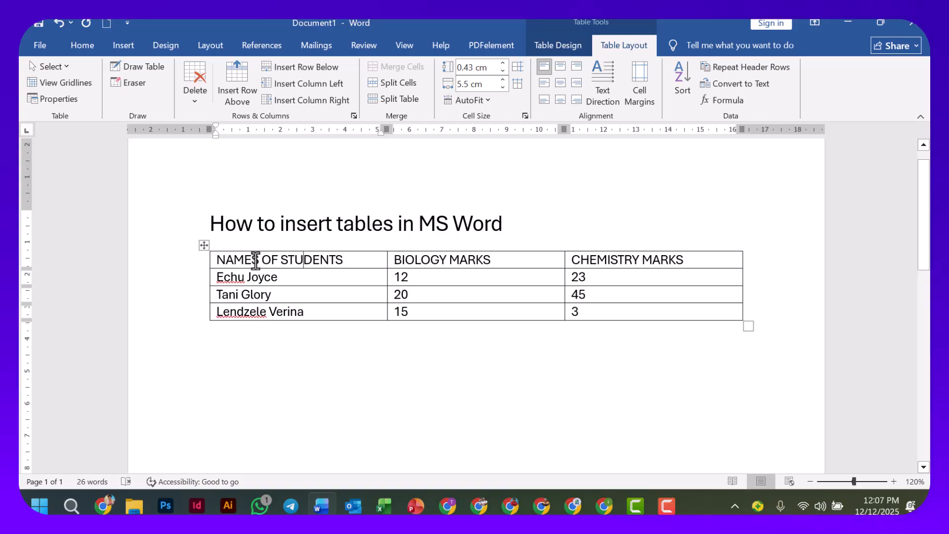
{"action": "left_click_drag", "start_coordinate": [241, 263], "coordinate": [340, 267]}
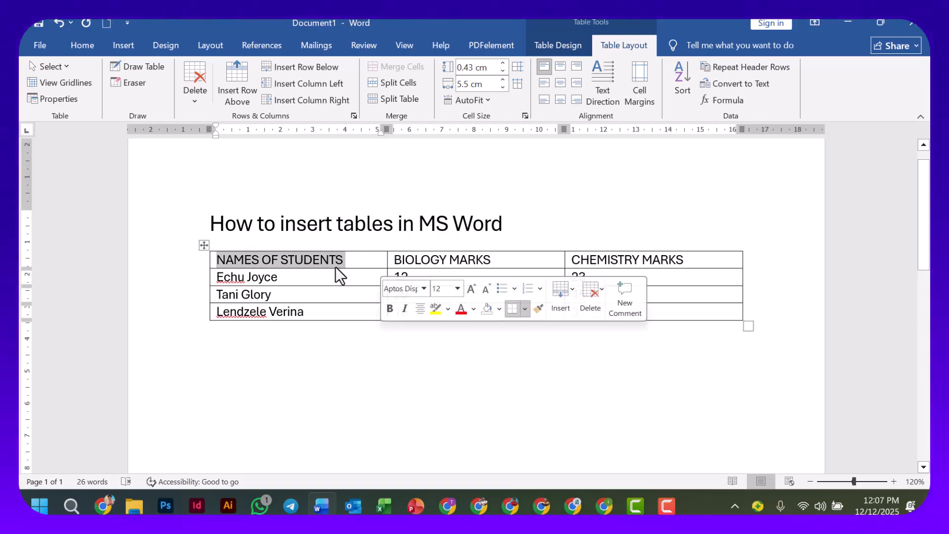
{"action": "left_click", "coordinate": [324, 260]}
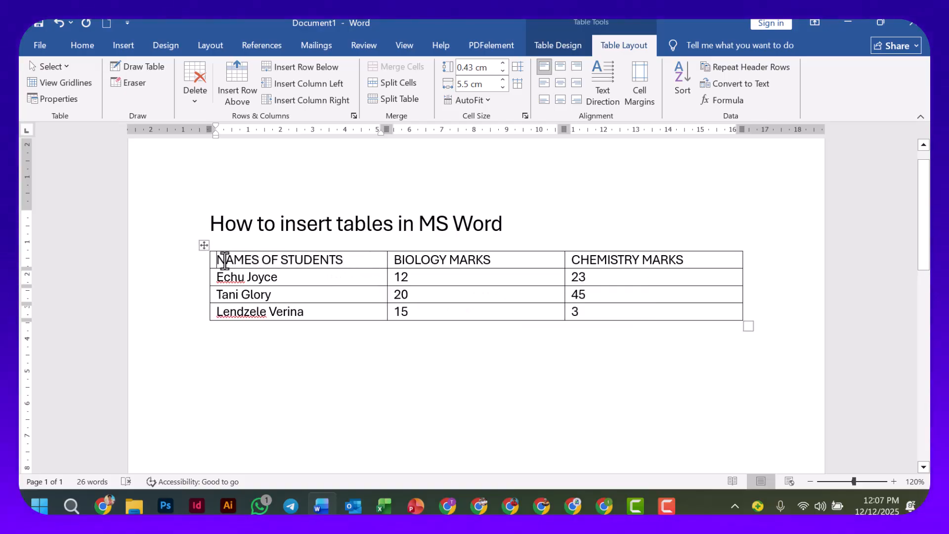
{"action": "left_click", "coordinate": [227, 260]}
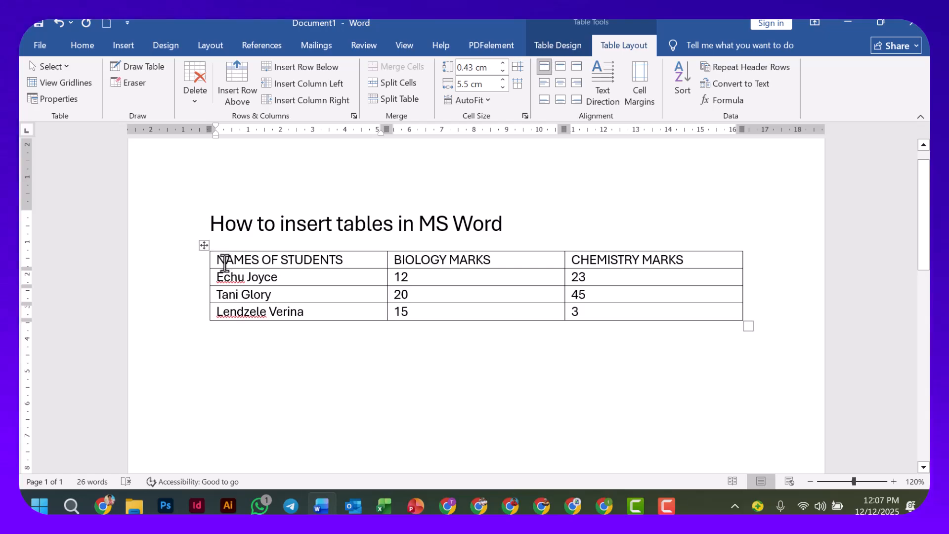
{"action": "left_click", "coordinate": [242, 71]}
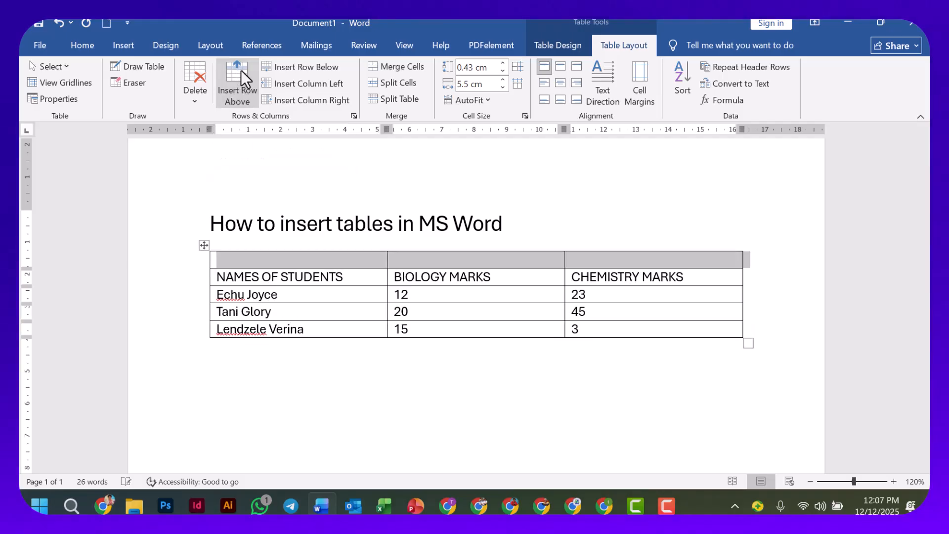
{"action": "left_click", "coordinate": [246, 278]}
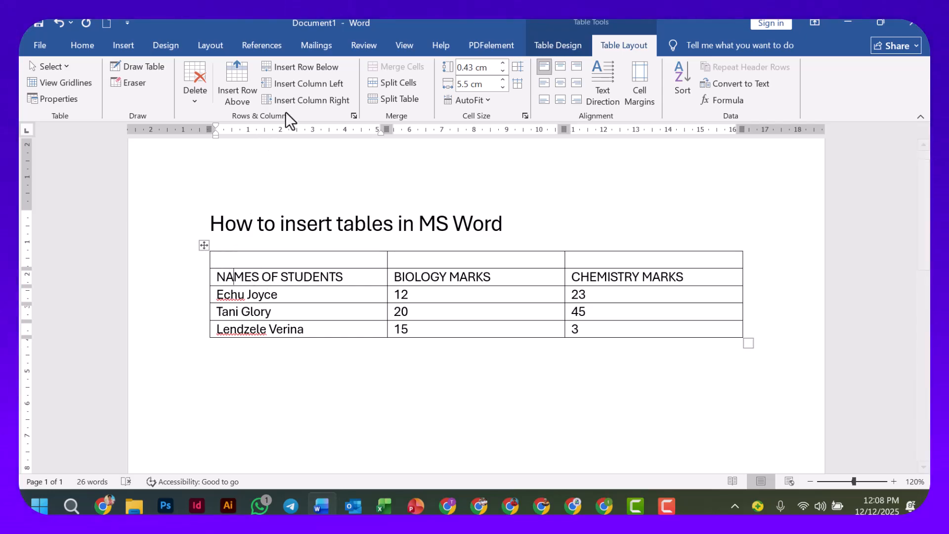
{"action": "left_click", "coordinate": [272, 67]}
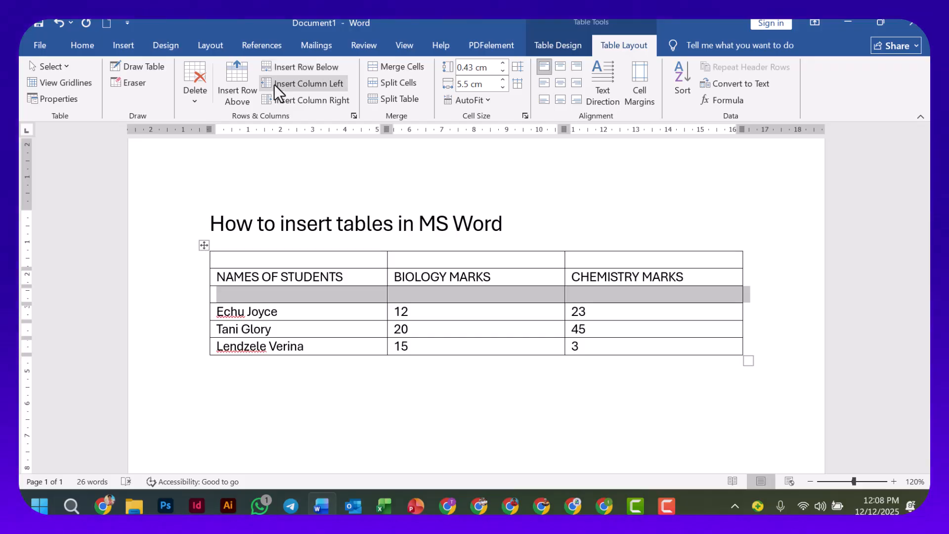
Insert an empty column on the left and another on the right of the NAMES OF STUDENTS column.
{"action": "left_click", "coordinate": [262, 277]}
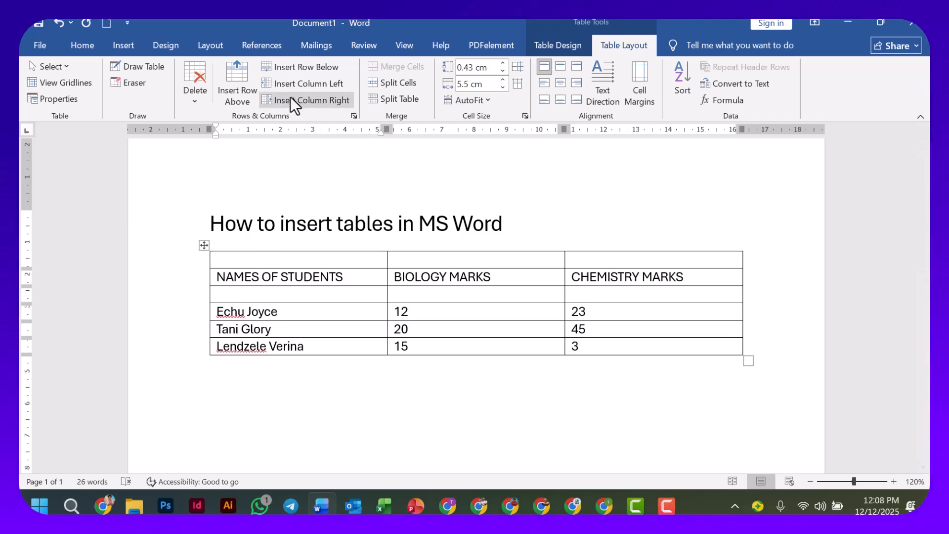
{"action": "left_click", "coordinate": [296, 83]}
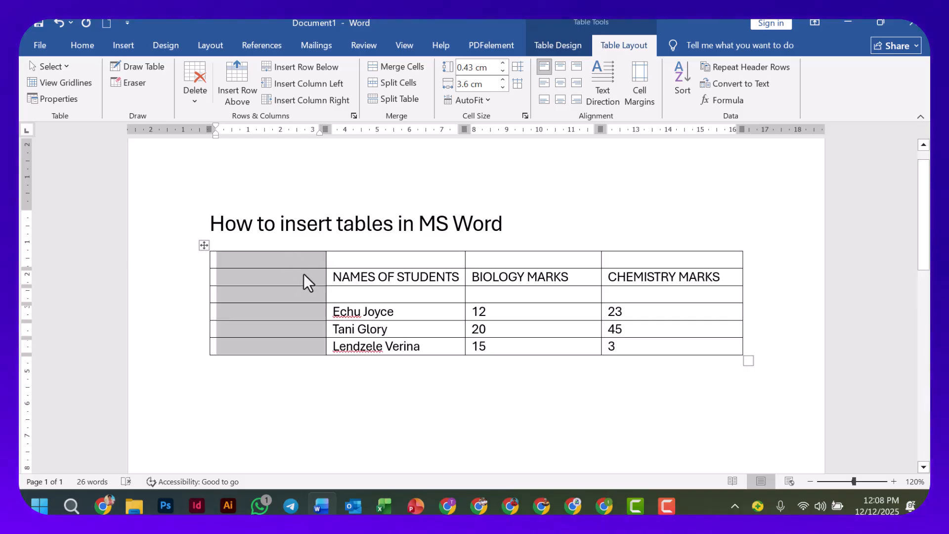
{"action": "left_click", "coordinate": [361, 277]}
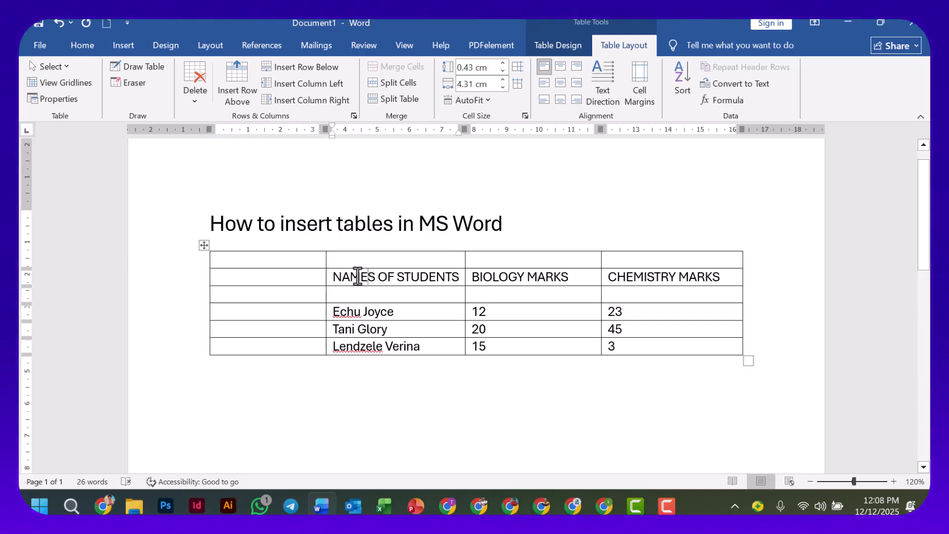
{"action": "left_click", "coordinate": [311, 101]}
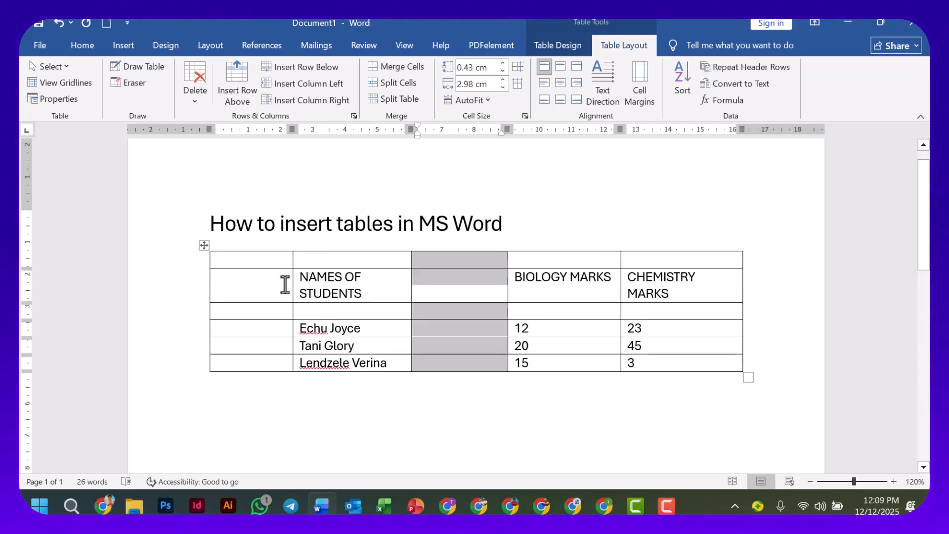
{"action": "left_click", "coordinate": [348, 291]}
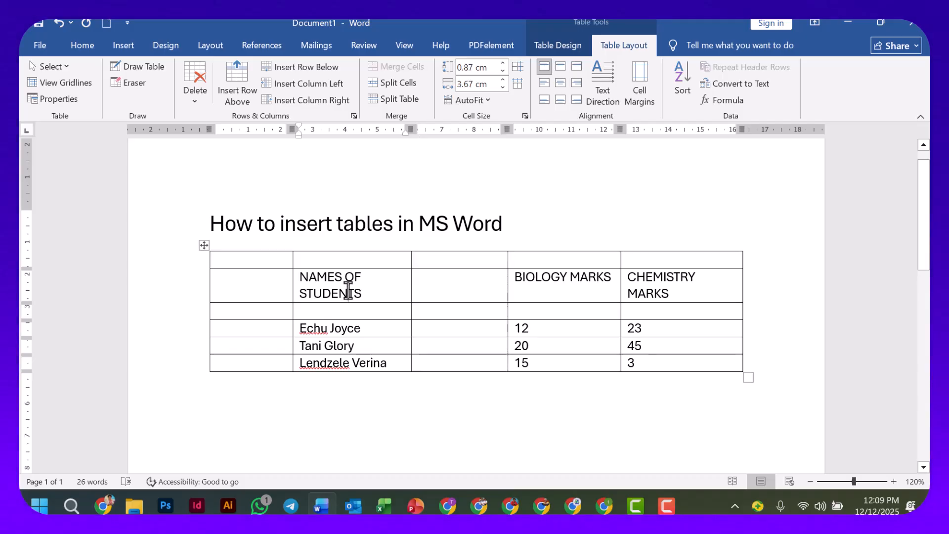
{"action": "scroll", "coordinate": [348, 284], "scroll_direction": "up", "scroll_amount": 1}
{"action": "scroll", "coordinate": [336, 289], "scroll_direction": "down", "scroll_amount": 3}
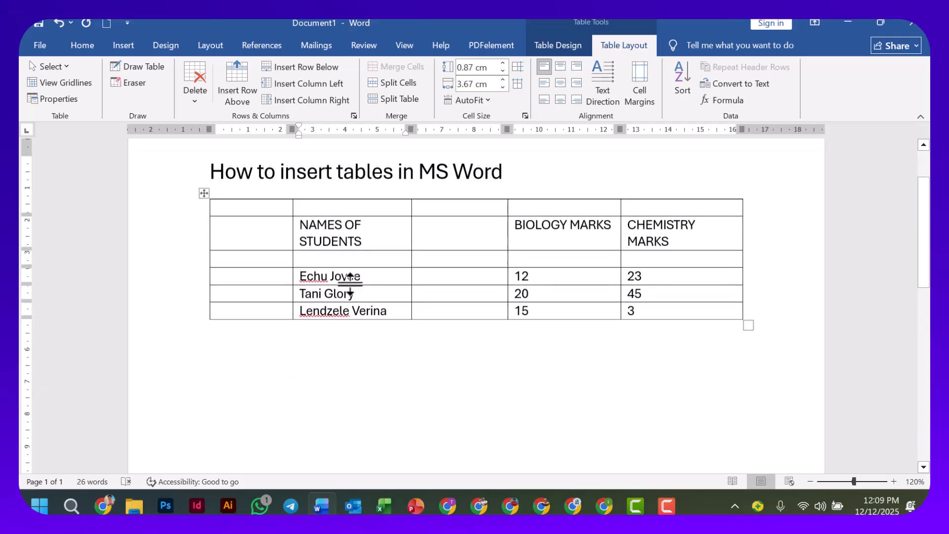
{"action": "scroll", "coordinate": [349, 247], "scroll_direction": "up", "scroll_amount": 2}
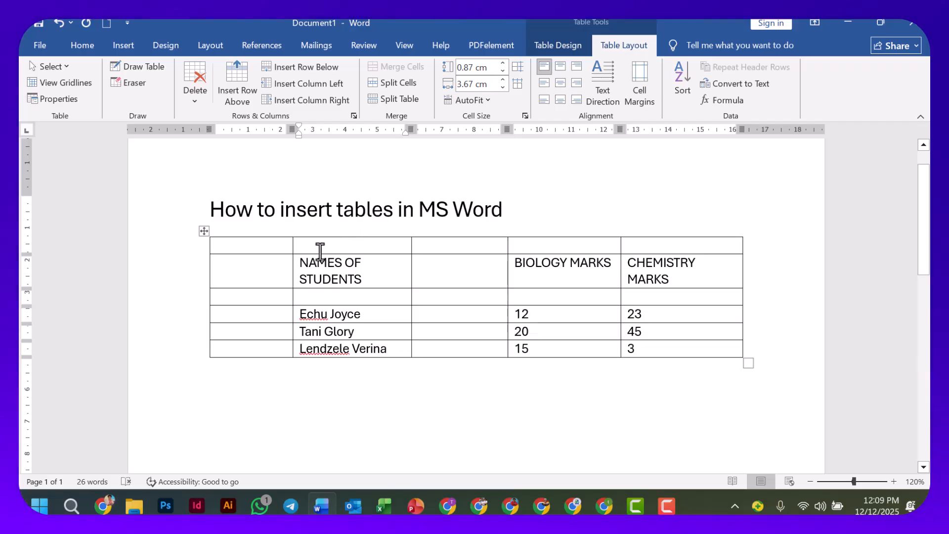
Undo the two column insertions around the NAMES OF STUDENTS column.
{"action": "left_click", "coordinate": [281, 245]}
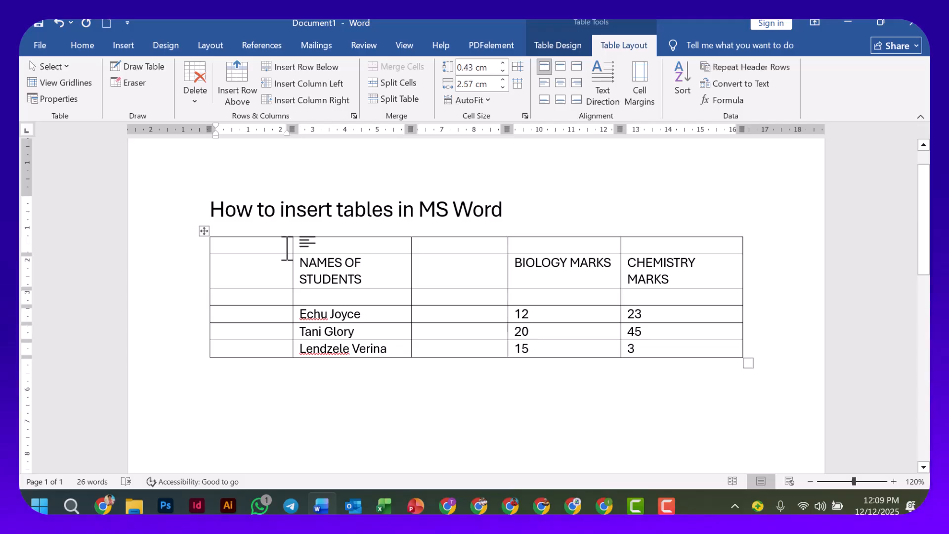
{"action": "key", "text": "Down"}
{"action": "key", "text": "ctrl+z"}
{"action": "key", "text": "ctrl+z"}
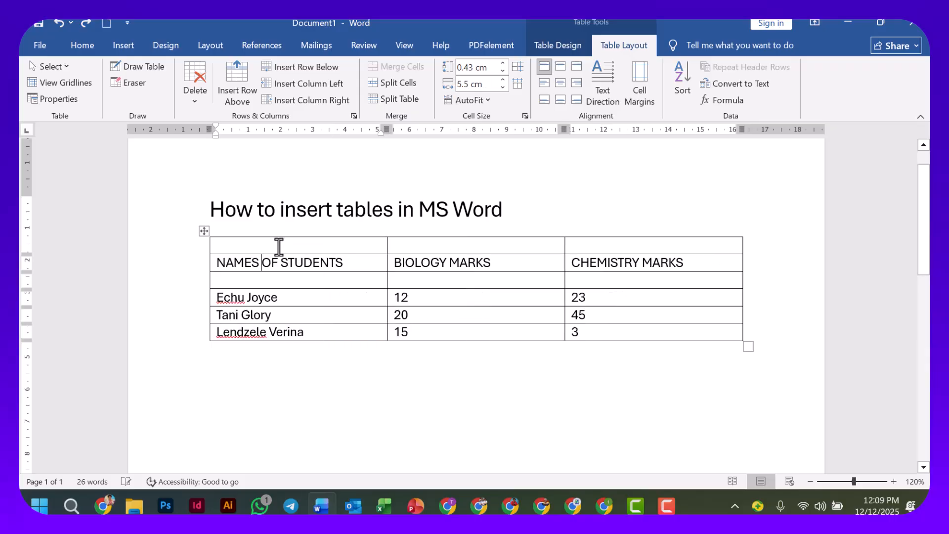
Merge the three cells of the table's empty top row into a single cell.
{"action": "left_click", "coordinate": [310, 261]}
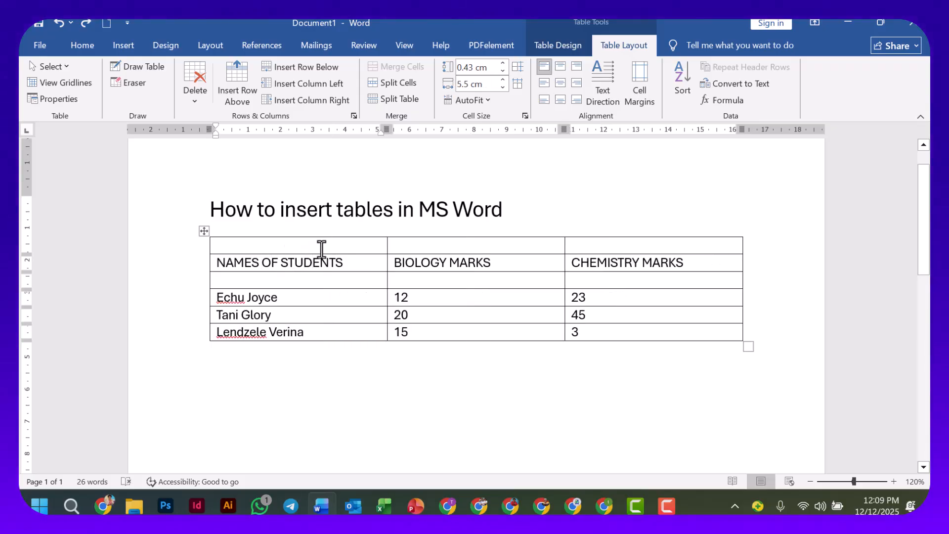
{"action": "left_click", "coordinate": [330, 247]}
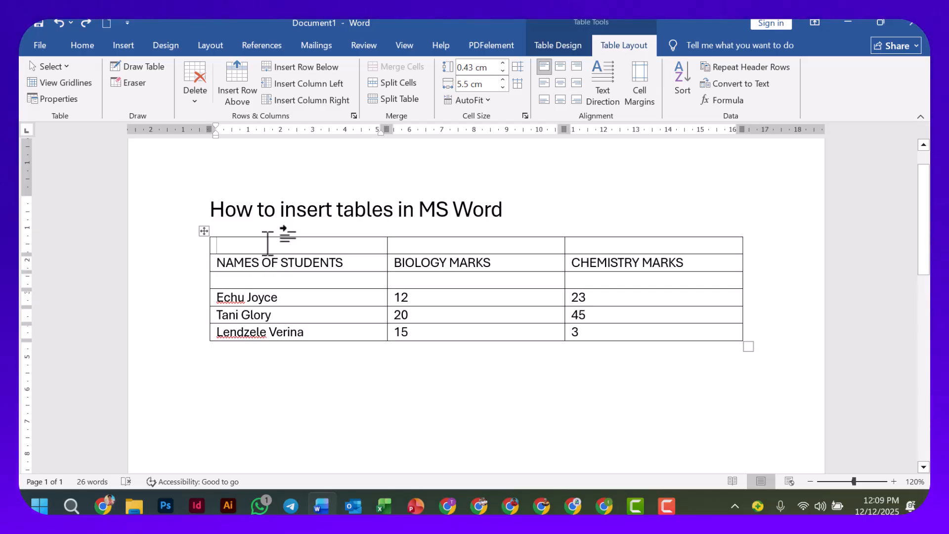
{"action": "left_click", "coordinate": [204, 250]}
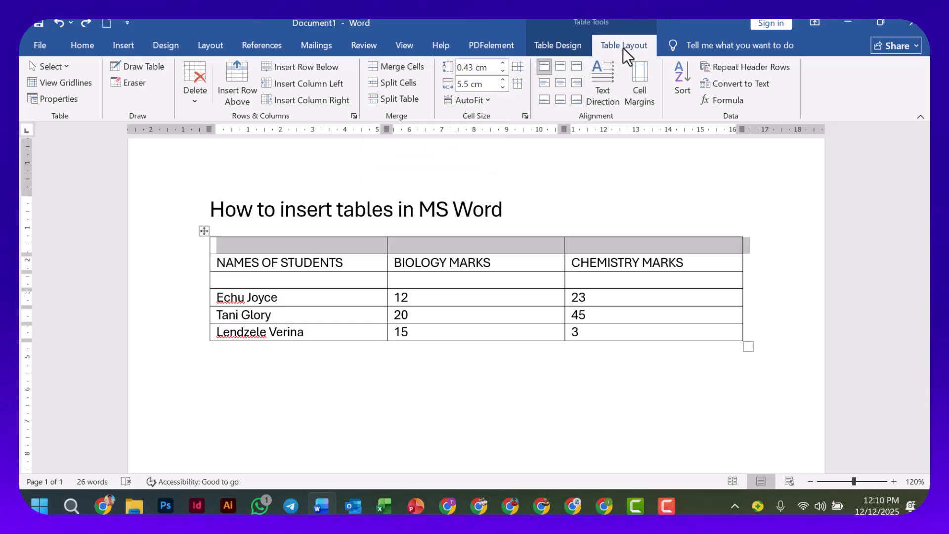
{"action": "left_click", "coordinate": [396, 68]}
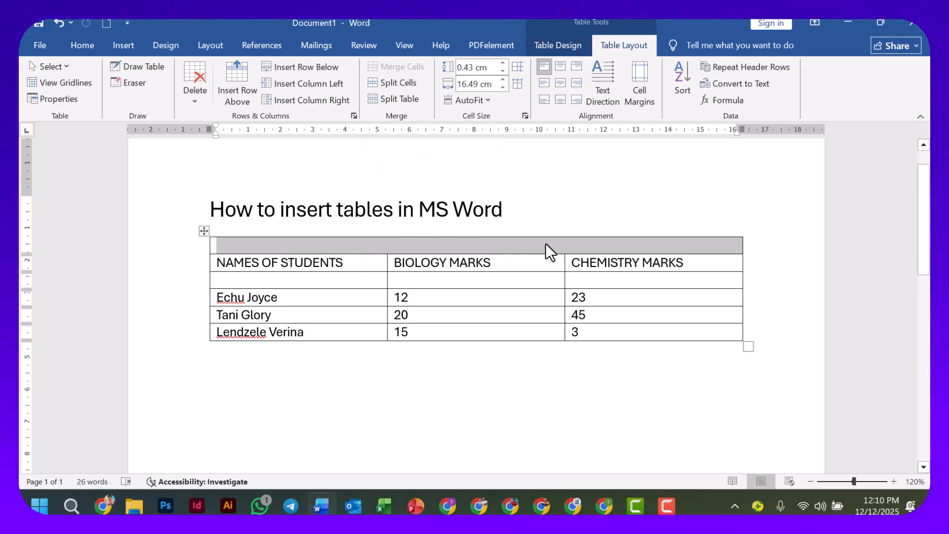
Enter the title UPPERSIXTH STUDENTS MARKS in the merged top cell, correcting the typo.
{"action": "left_click", "coordinate": [253, 244]}
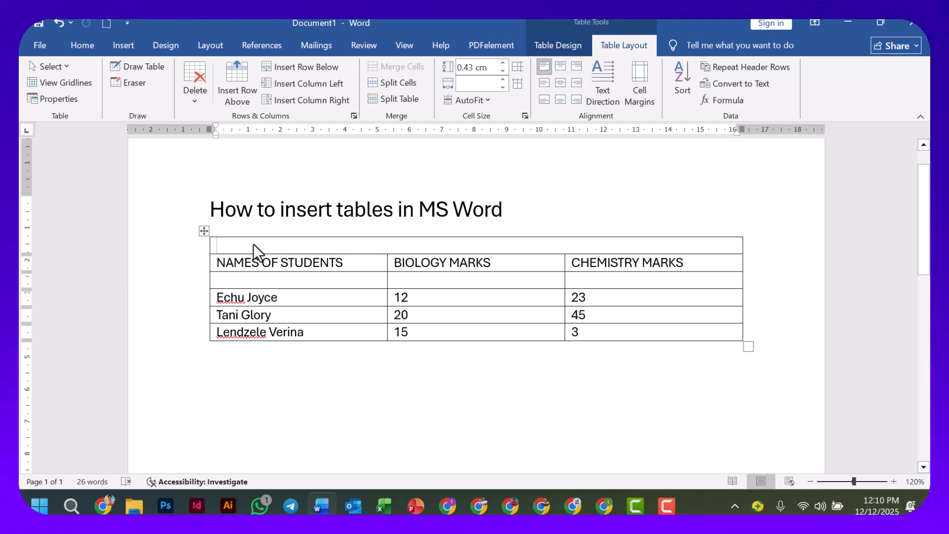
{"action": "type", "text": "UPPERSIXTH STUDENT"}
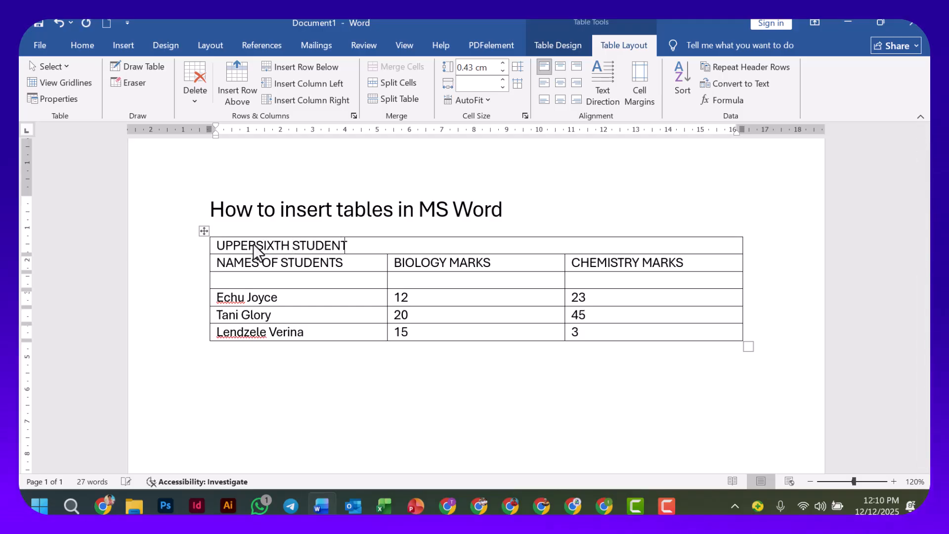
{"action": "type", "text": "S MAREK"}
{"action": "key", "text": "BackSpace"}
{"action": "key", "text": "BackSpace"}
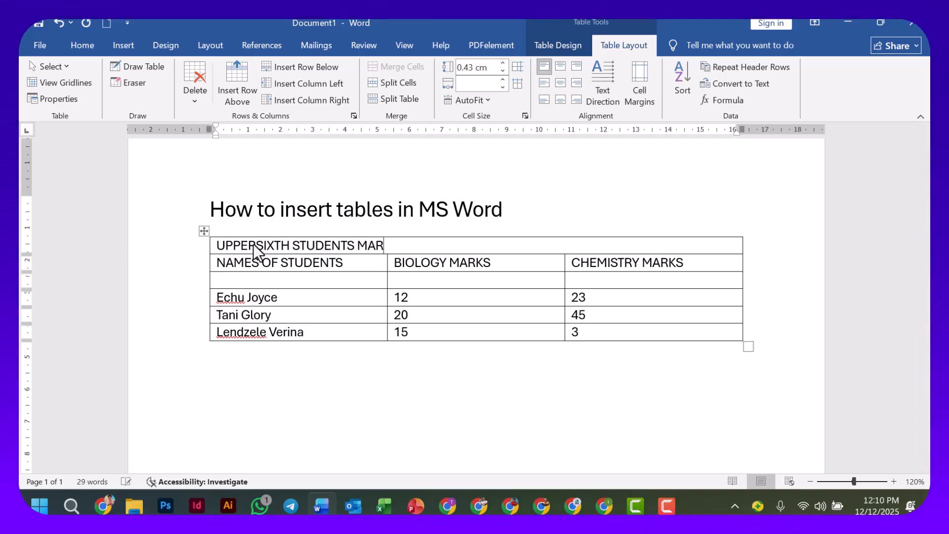
{"action": "type", "text": "KS"}
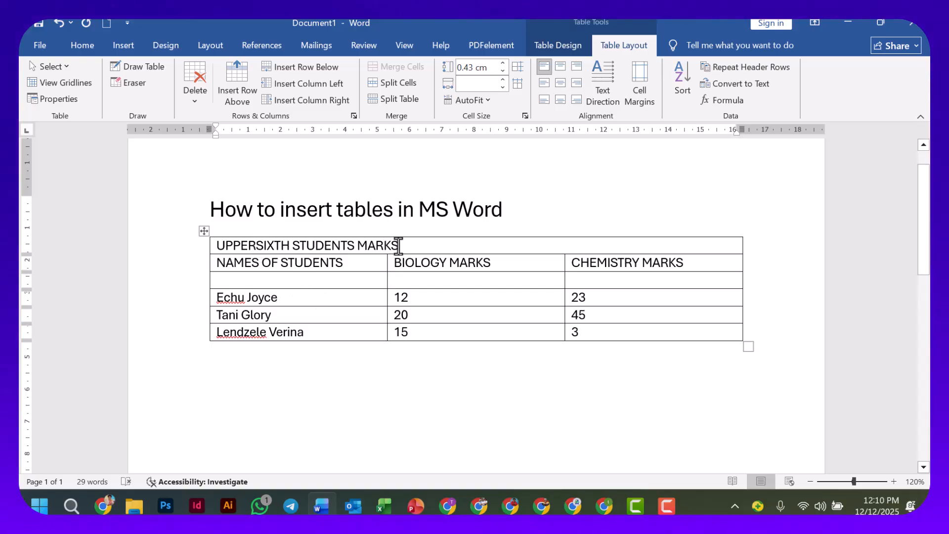
Format the table title UPPERSIXTH STUDENTS MARKS as bold, centered and red.
{"action": "left_click_drag", "start_coordinate": [278, 246], "coordinate": [396, 247]}
{"action": "left_click", "coordinate": [92, 45]}
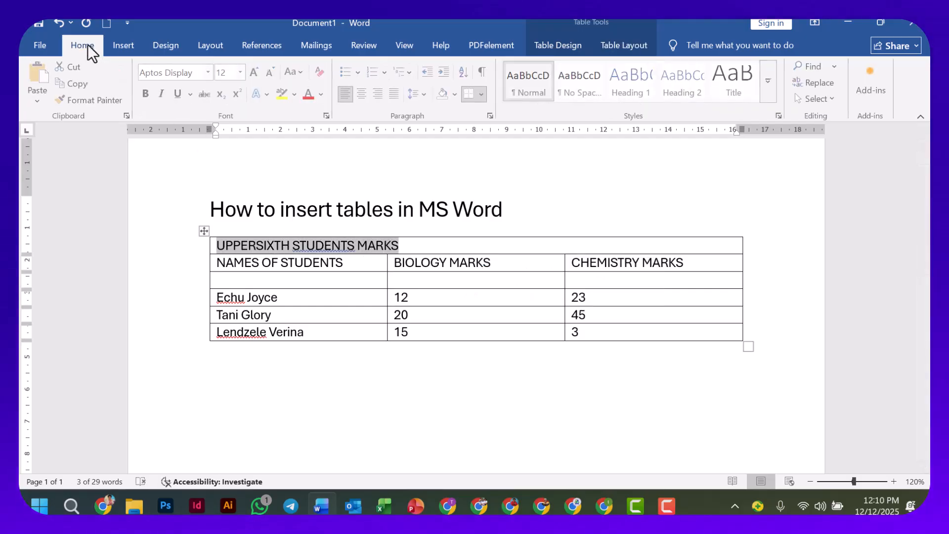
{"action": "left_click", "coordinate": [147, 94]}
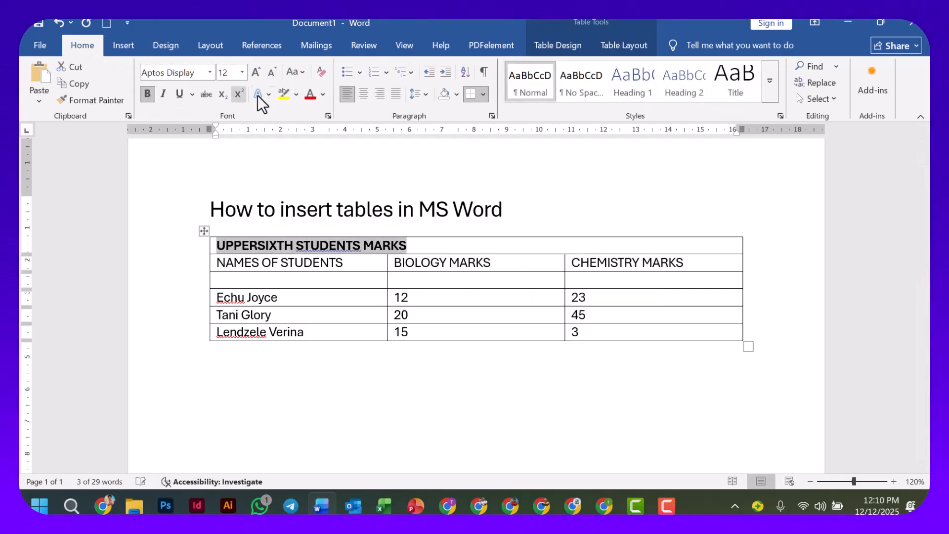
{"action": "left_click", "coordinate": [363, 93]}
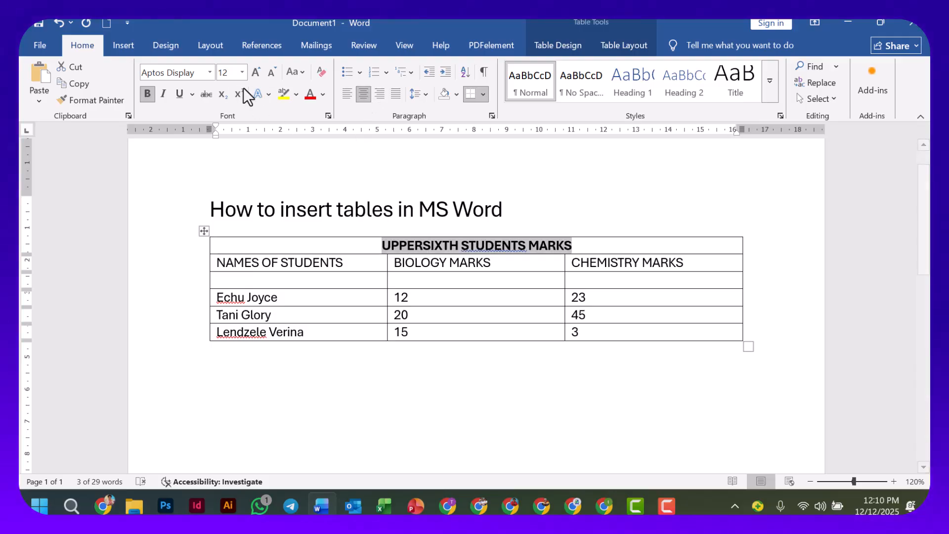
{"action": "left_click", "coordinate": [310, 95]}
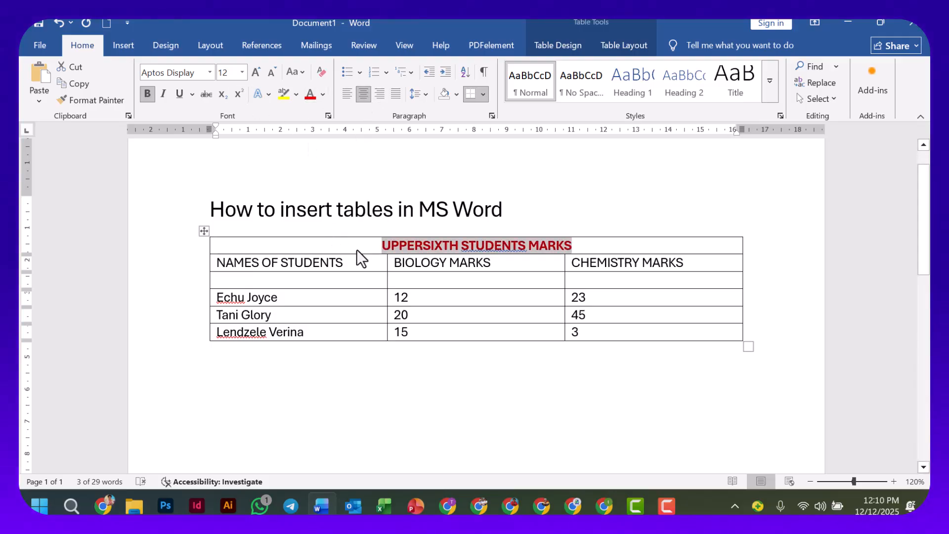
{"action": "left_click", "coordinate": [357, 256]}
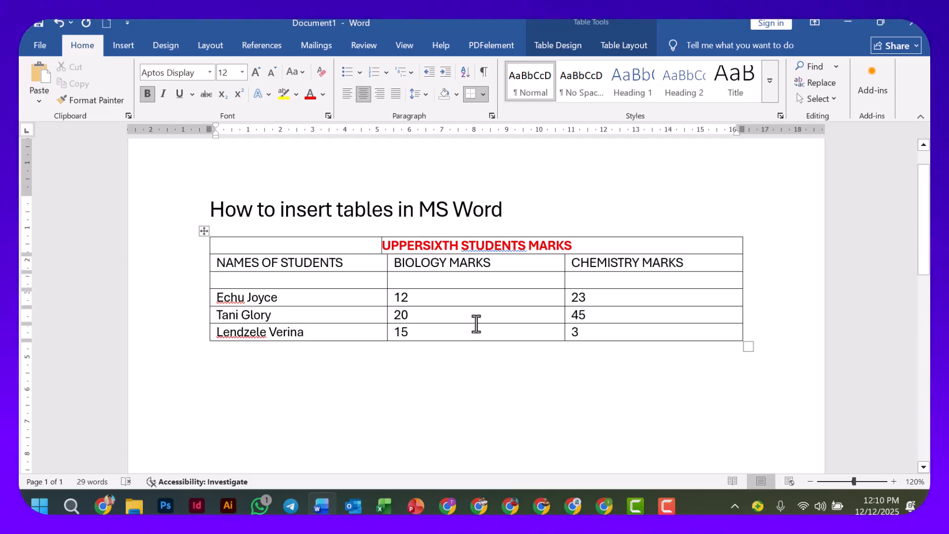
Apply a light table style with only horizontal lines to the student marks table.
{"action": "scroll", "coordinate": [476, 325], "scroll_direction": "up", "scroll_amount": 1}
{"action": "scroll", "coordinate": [476, 323], "scroll_direction": "down", "scroll_amount": 1}
{"action": "left_click", "coordinate": [372, 262]}
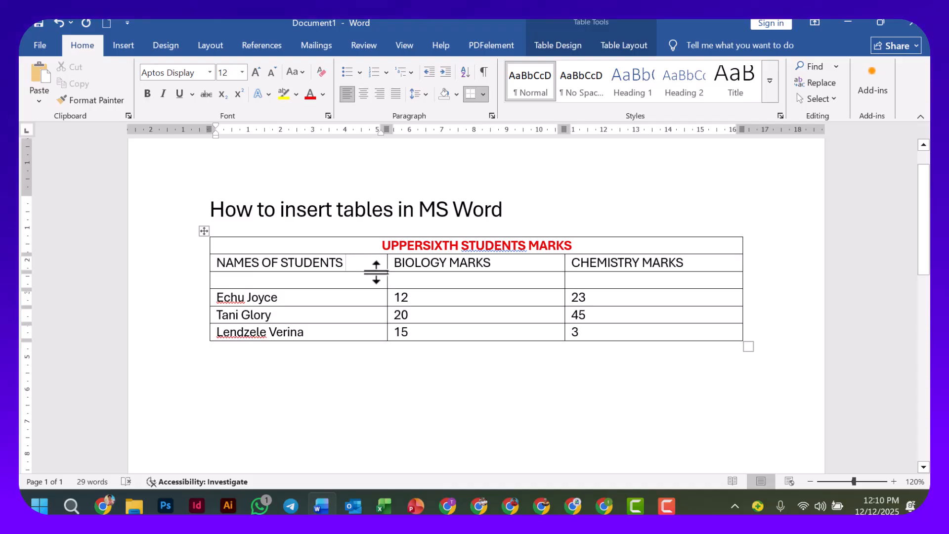
{"action": "left_click", "coordinate": [565, 46]}
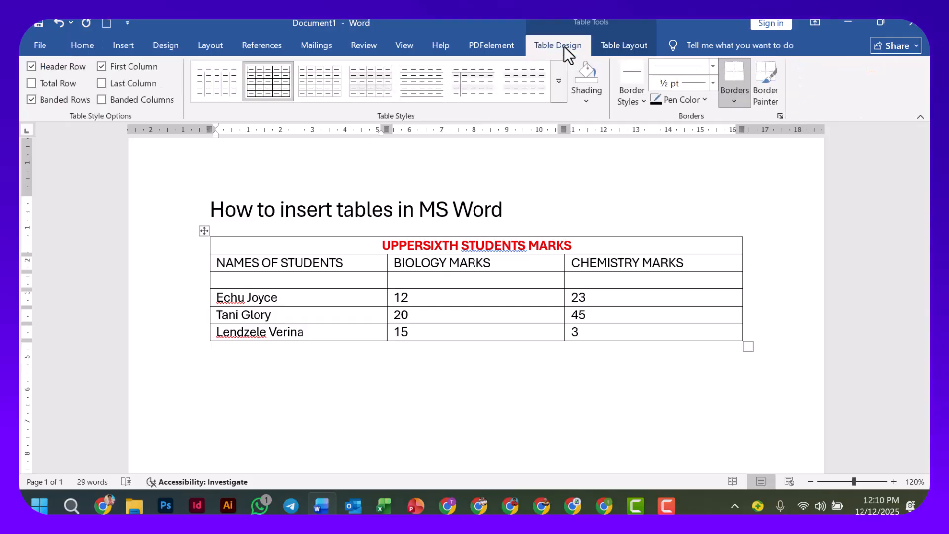
{"action": "left_click", "coordinate": [424, 87]}
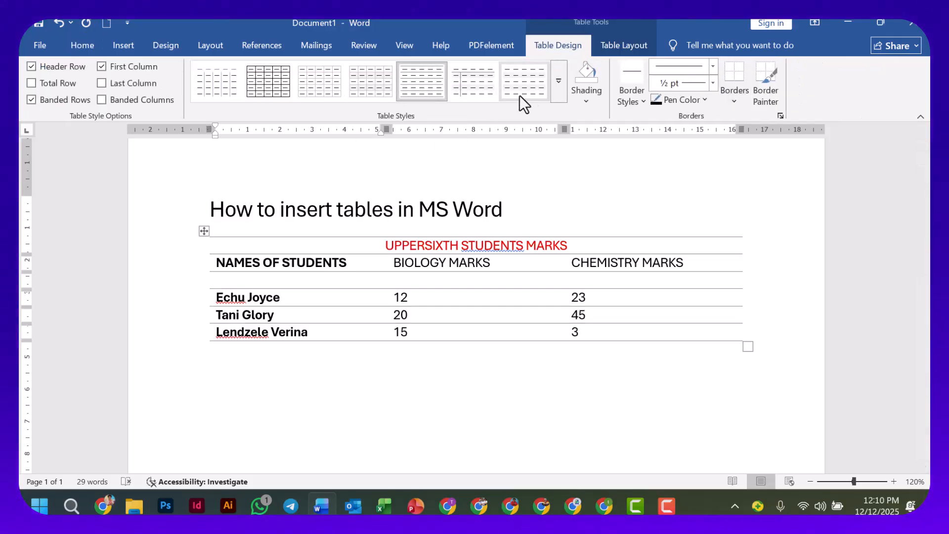
Apply the green List Table 5 Dark - Accent 6 style to the student marks table.
{"action": "left_click", "coordinate": [554, 93]}
{"action": "left_click", "coordinate": [582, 125]}
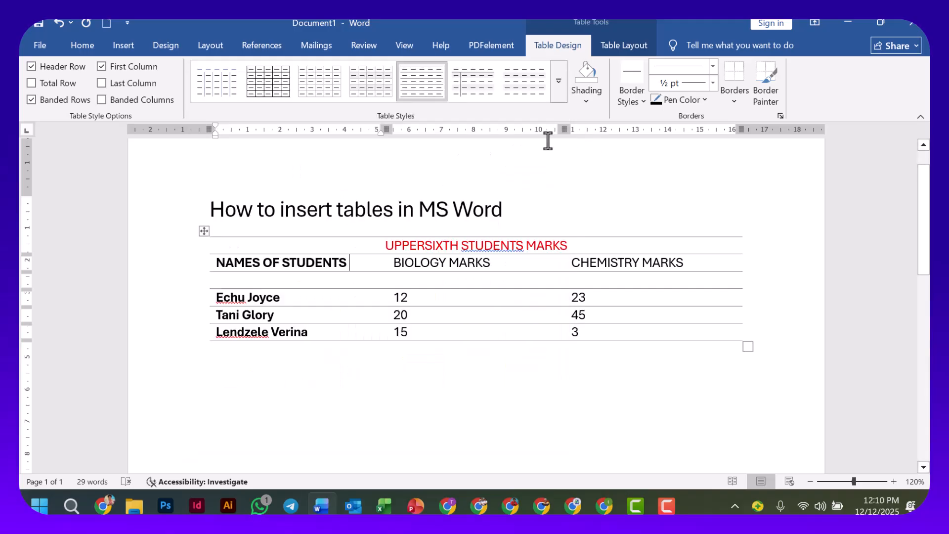
{"action": "left_click", "coordinate": [559, 92]}
{"action": "scroll", "coordinate": [401, 247], "scroll_direction": "down", "scroll_amount": 2}
{"action": "scroll", "coordinate": [393, 248], "scroll_direction": "down", "scroll_amount": 3}
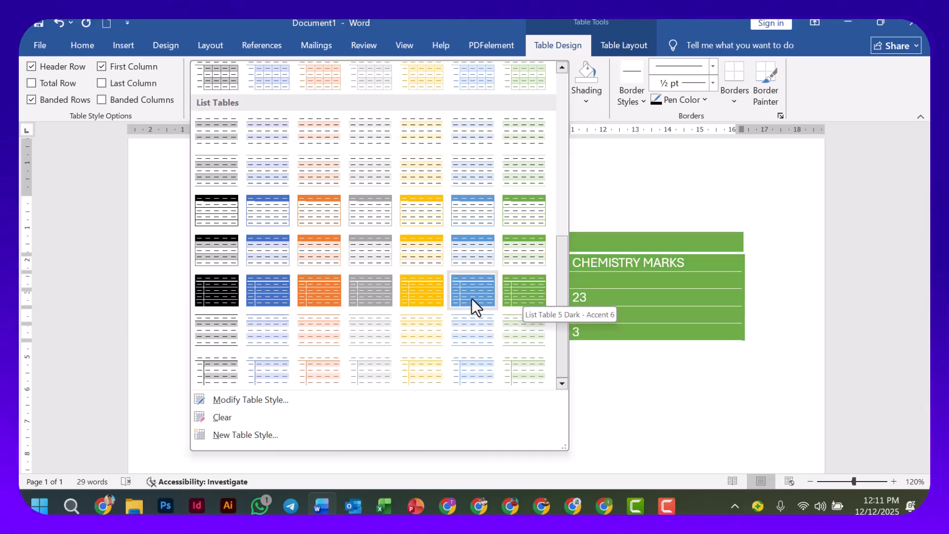
{"action": "left_click", "coordinate": [508, 291]}
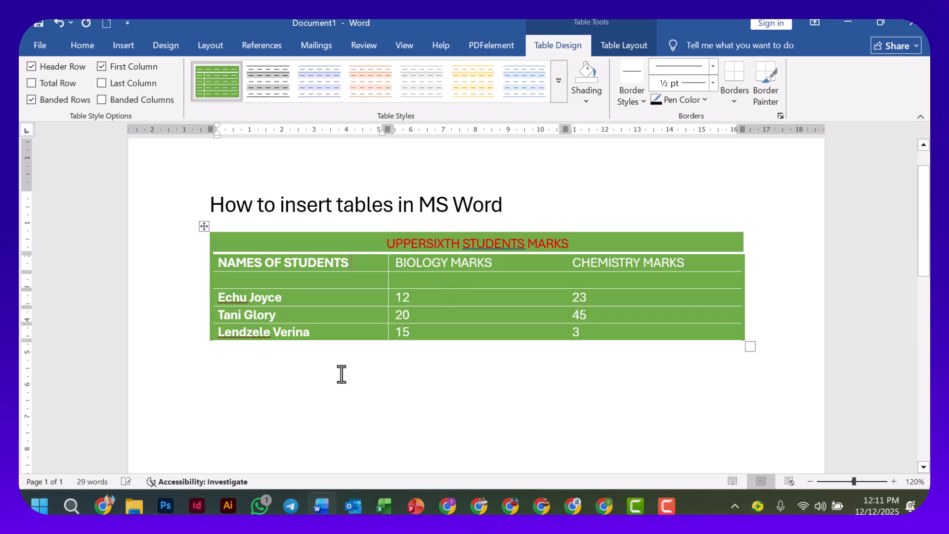
{"action": "scroll", "coordinate": [307, 352], "scroll_direction": "up", "scroll_amount": 1}
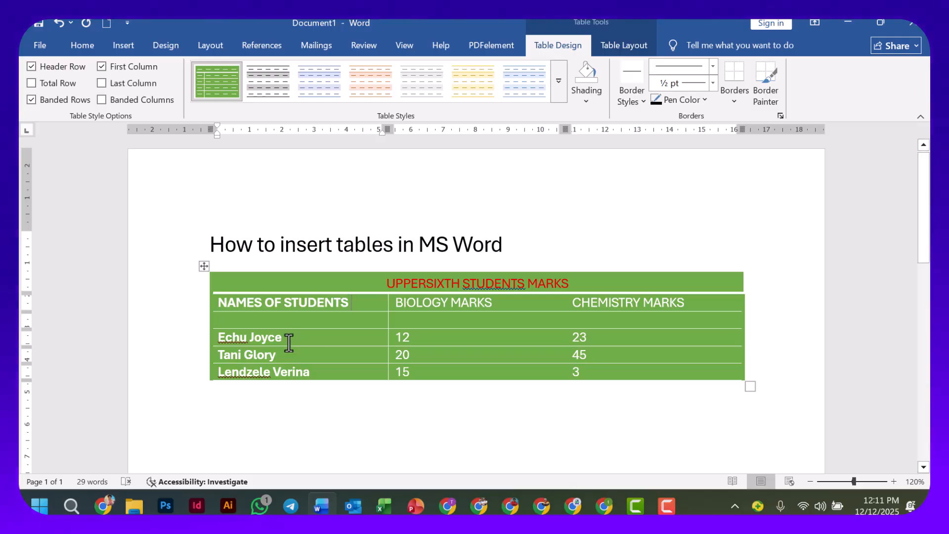
{"action": "left_click", "coordinate": [486, 289]}
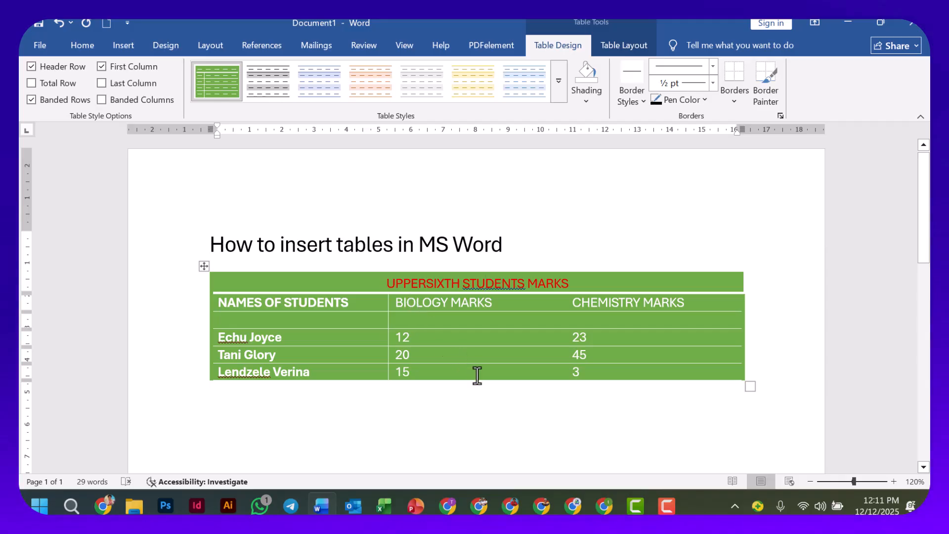
Switch to the PowerPoint presentation and display the closing Thank you slide.
{"action": "left_click", "coordinate": [417, 506]}
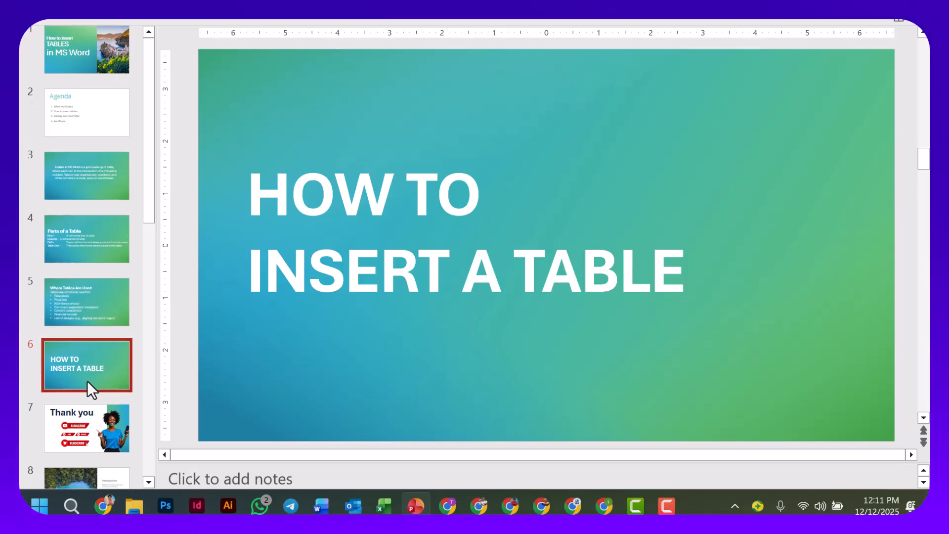
{"action": "left_click", "coordinate": [85, 408]}
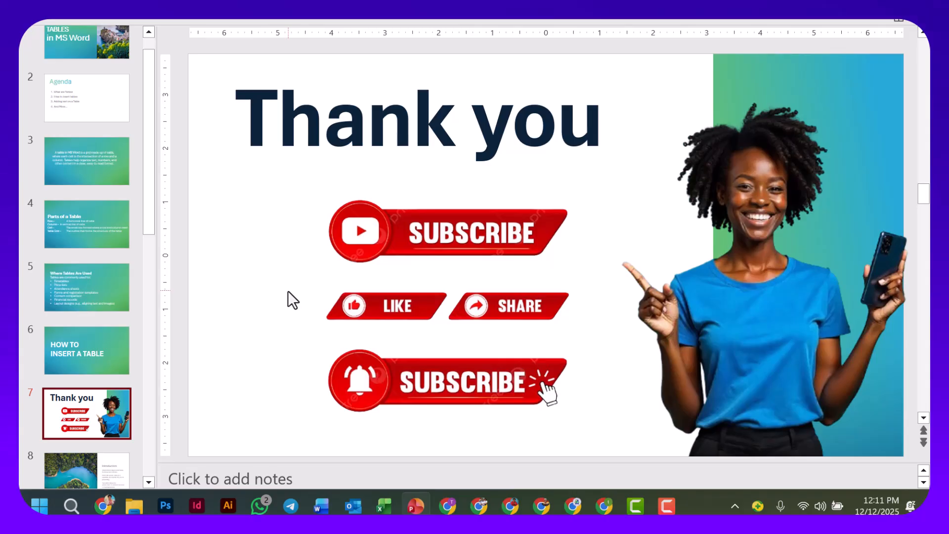
{"action": "mouse_move", "coordinate": [671, 511]}
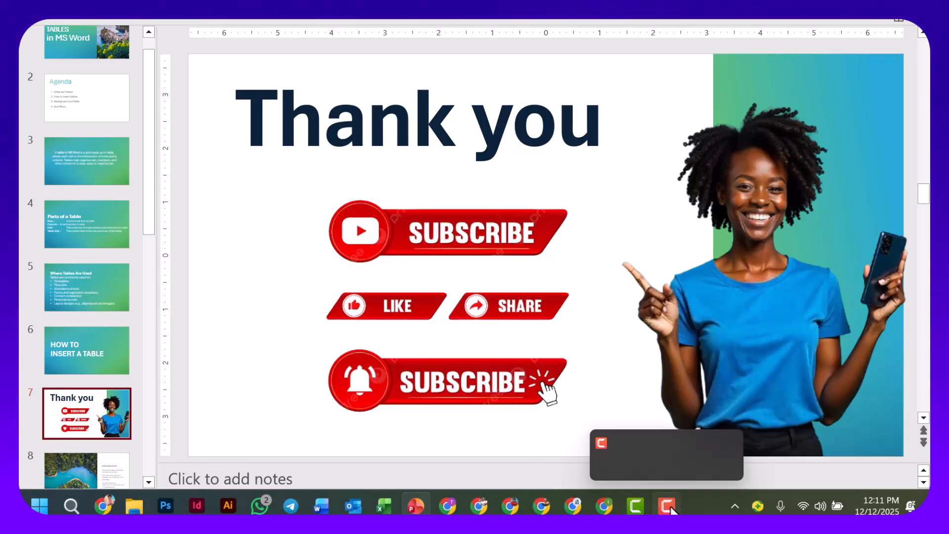